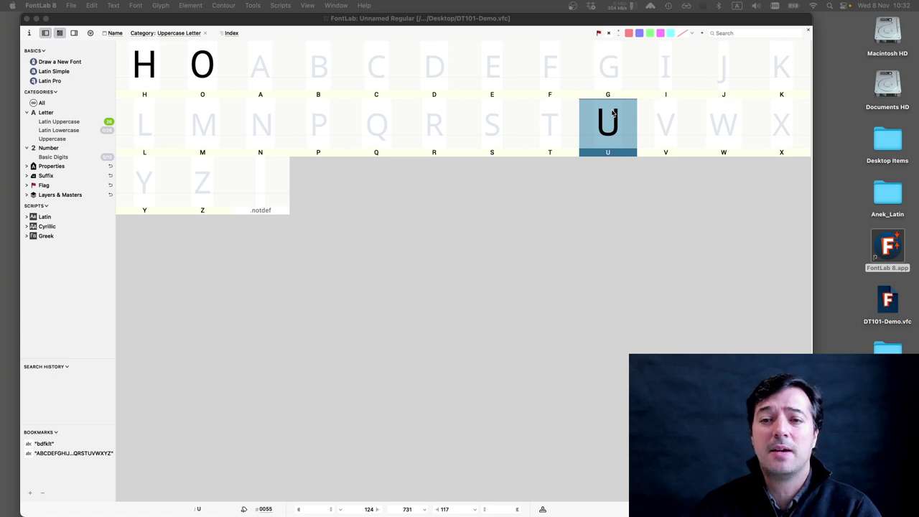
# - Open the U glyph and paste a copy of its whole outline beside the original at X 731
pyautogui.click(612, 113)
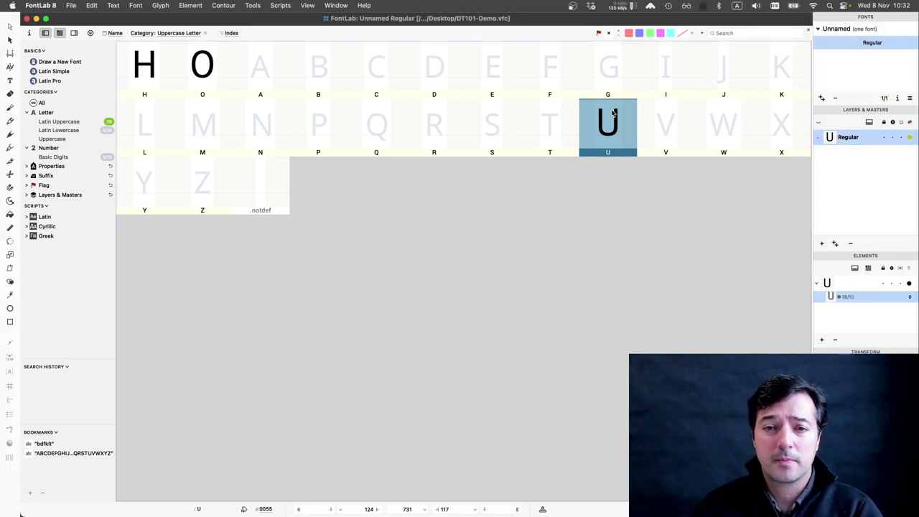
pyautogui.doubleClick(612, 113)
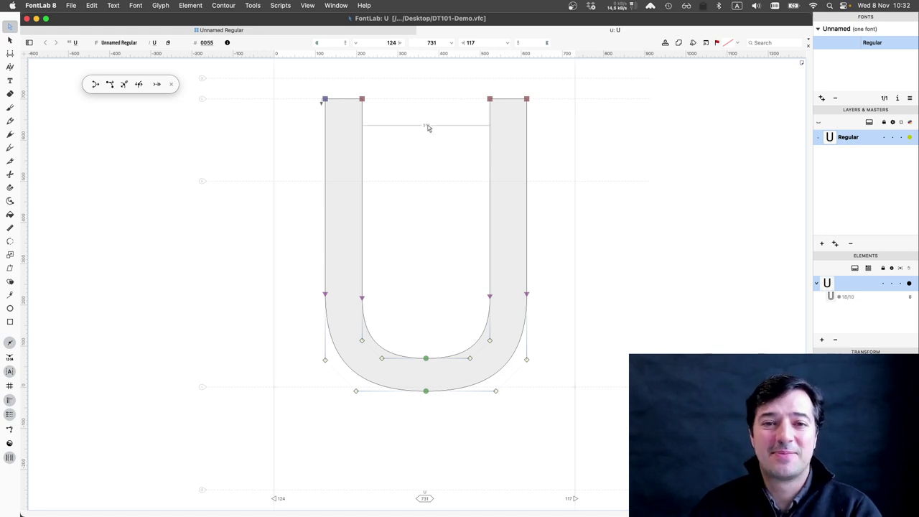
pyautogui.press('super+c')
pyautogui.press('super+a')
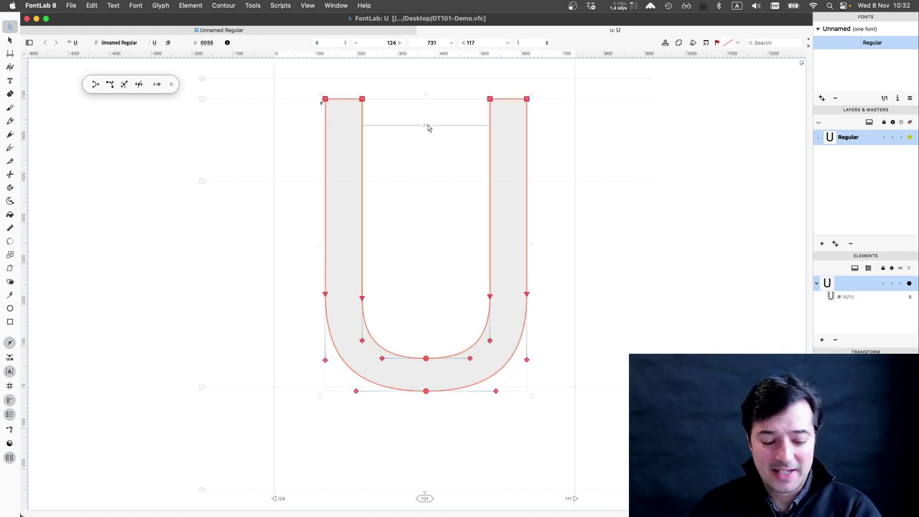
pyautogui.press('super+c')
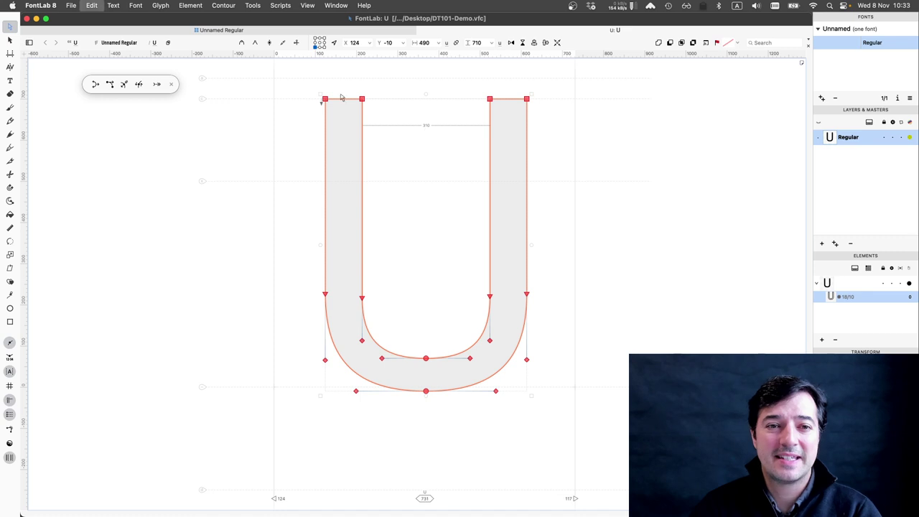
pyautogui.press('super+v')
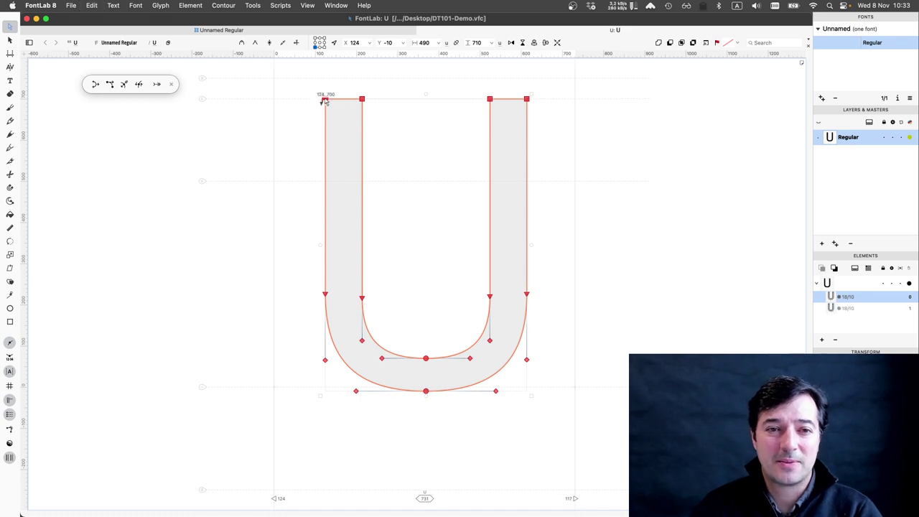
pyautogui.moveTo(324, 101); pyautogui.dragTo(576, 104)
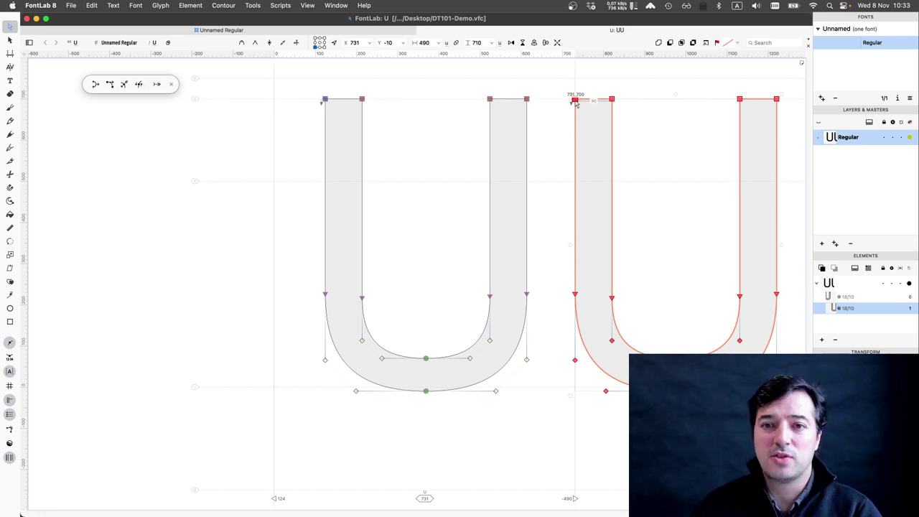
# - Add an O after the U as text to check the spacing, and return from the U glyph to the font overview
pyautogui.press('t')
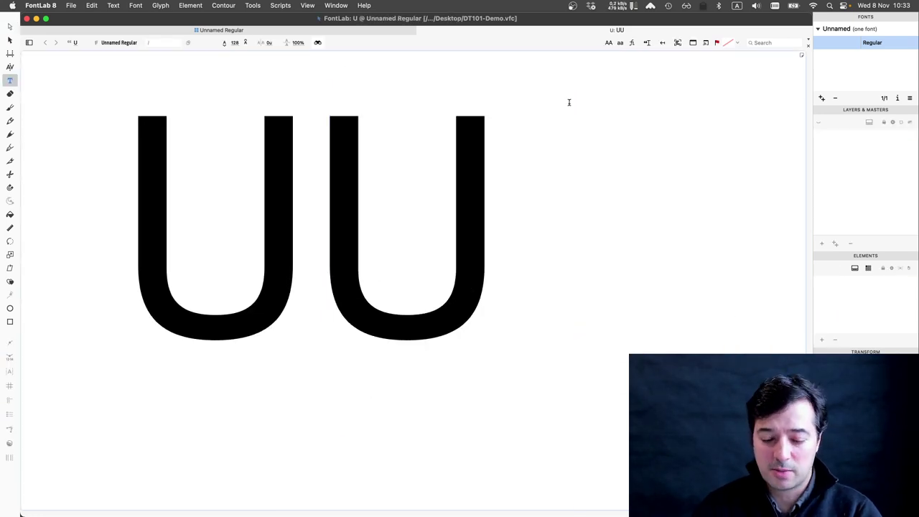
pyautogui.write('O')
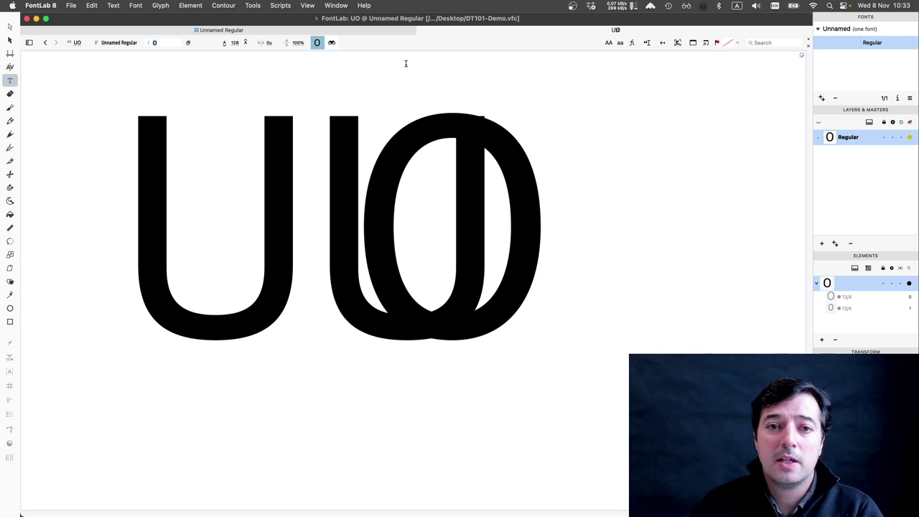
pyautogui.click(11, 27)
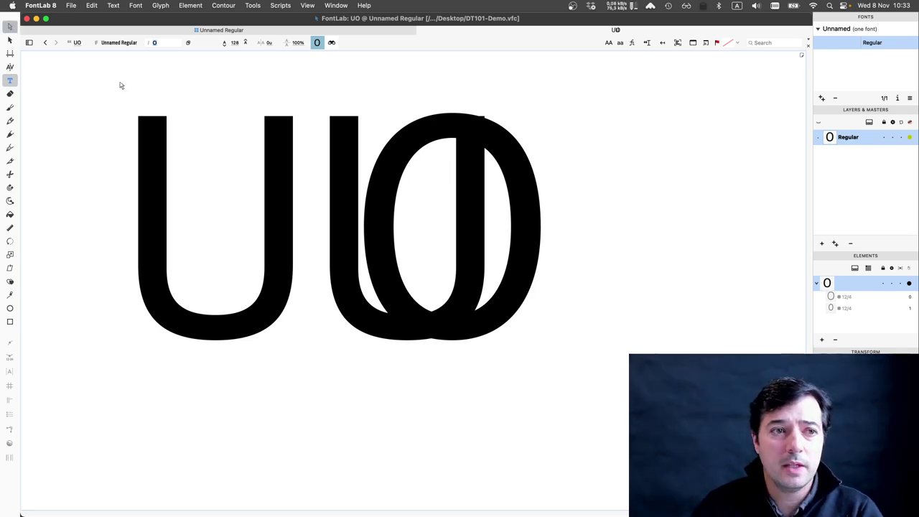
pyautogui.press('super+a')
pyautogui.click(219, 166)
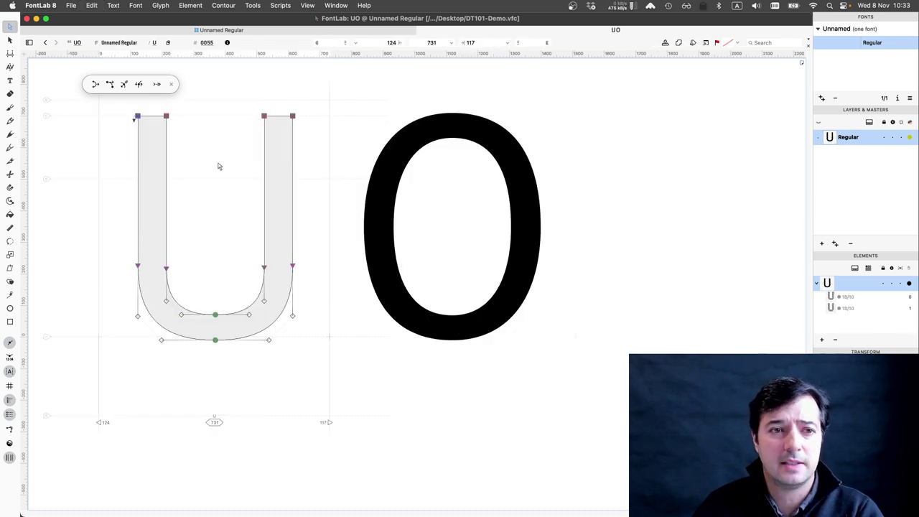
pyautogui.press('super+a')
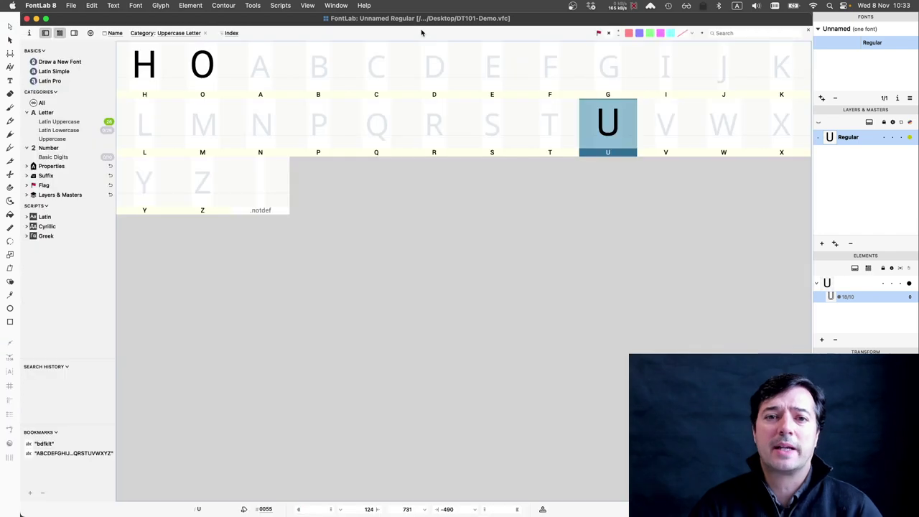
pyautogui.click(422, 30)
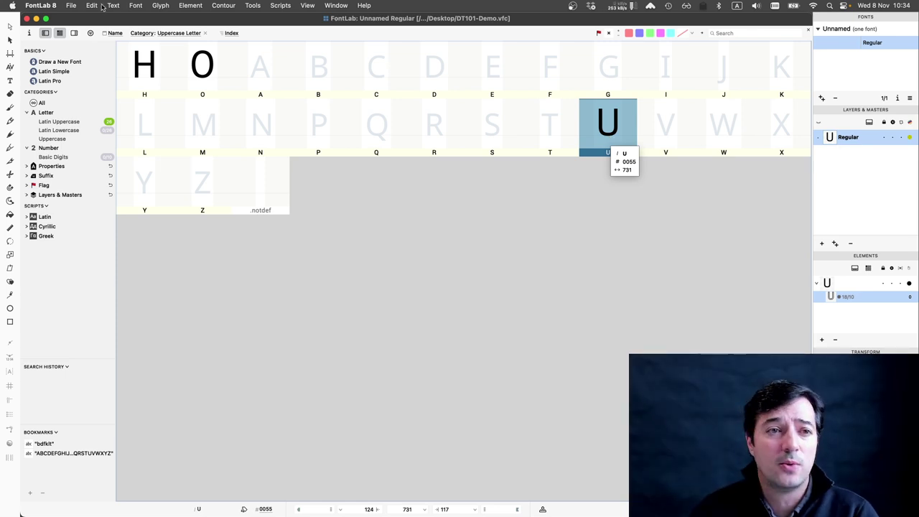
# - Duplicate the U glyph as an independent glyph with the .ss01 suffix
pyautogui.click(155, 6)
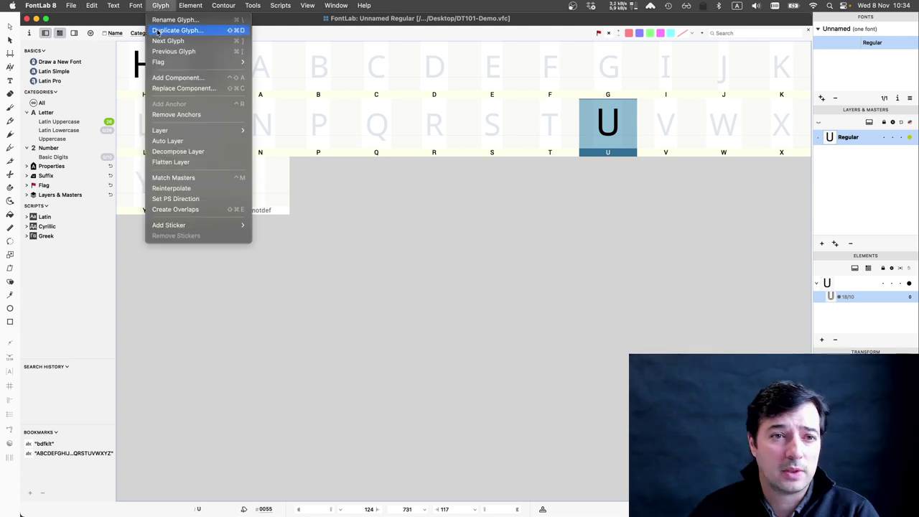
pyautogui.click(157, 31)
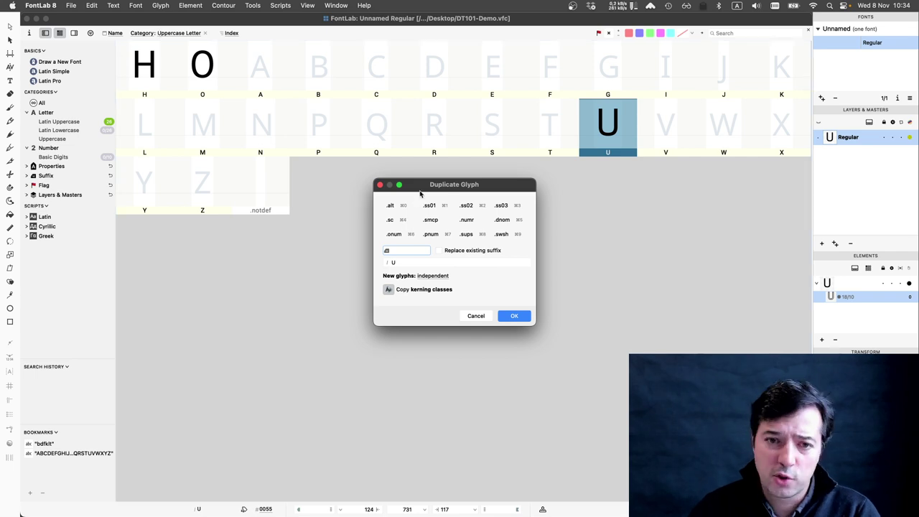
pyautogui.moveTo(421, 190); pyautogui.dragTo(419, 171)
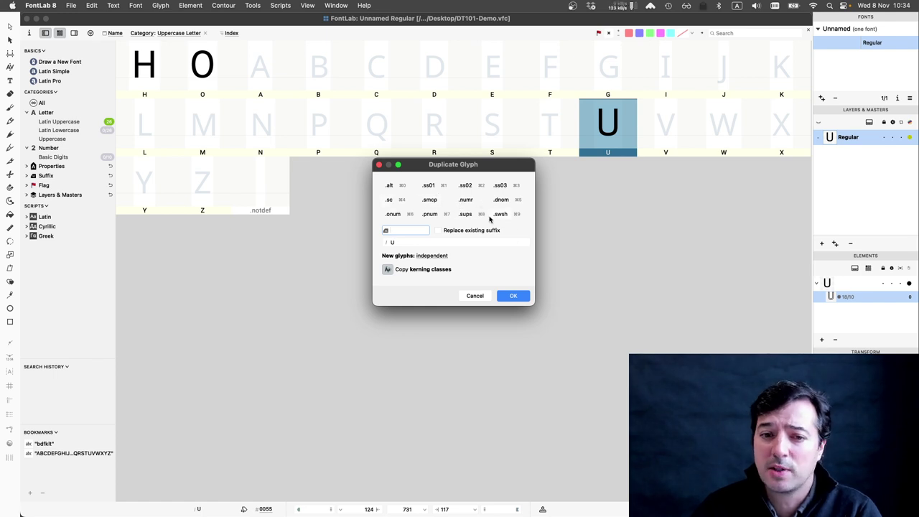
pyautogui.click(431, 186)
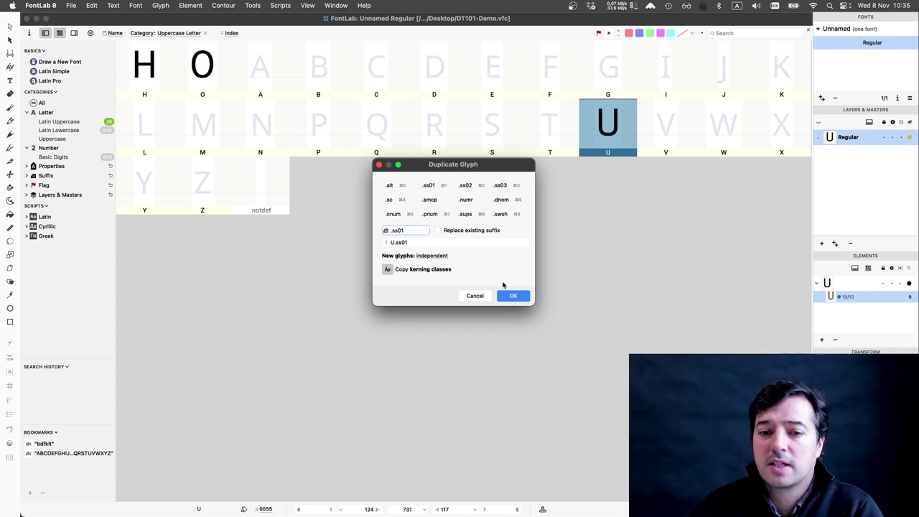
pyautogui.click(507, 295)
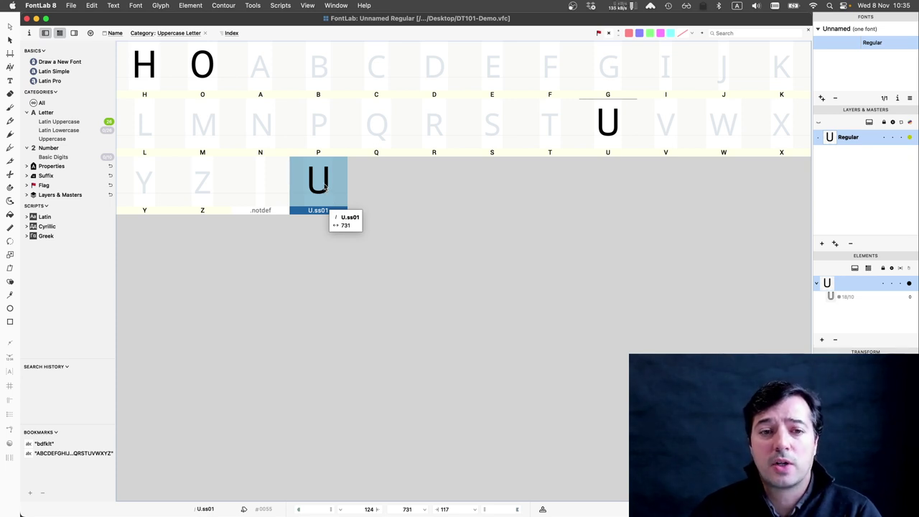
# - Open the H glyph together with U.ss01 in one glyph window for editing
pyautogui.click(152, 70)
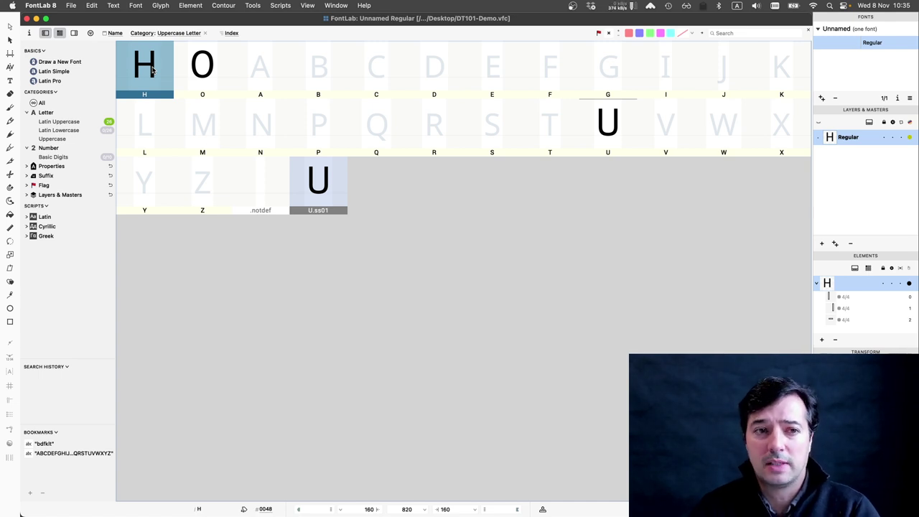
pyautogui.doubleClick(152, 70)
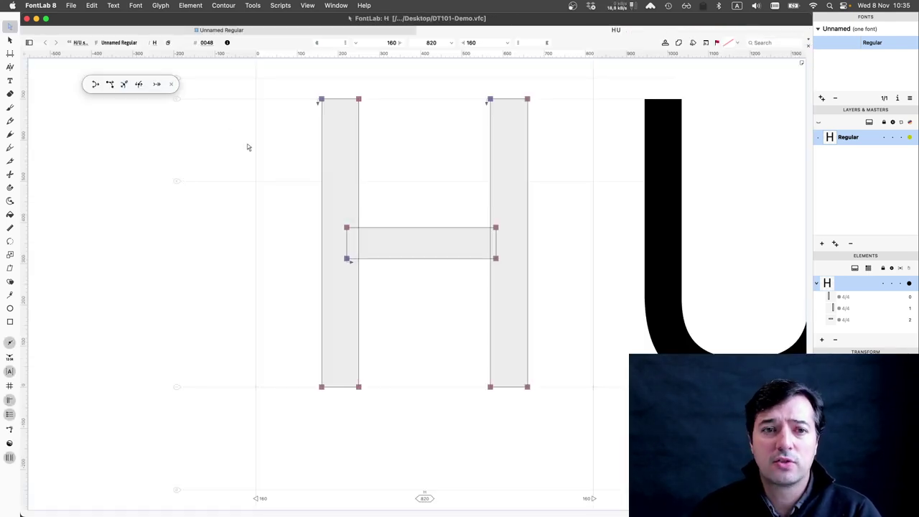
pyautogui.scroll(-3, 247, 147)
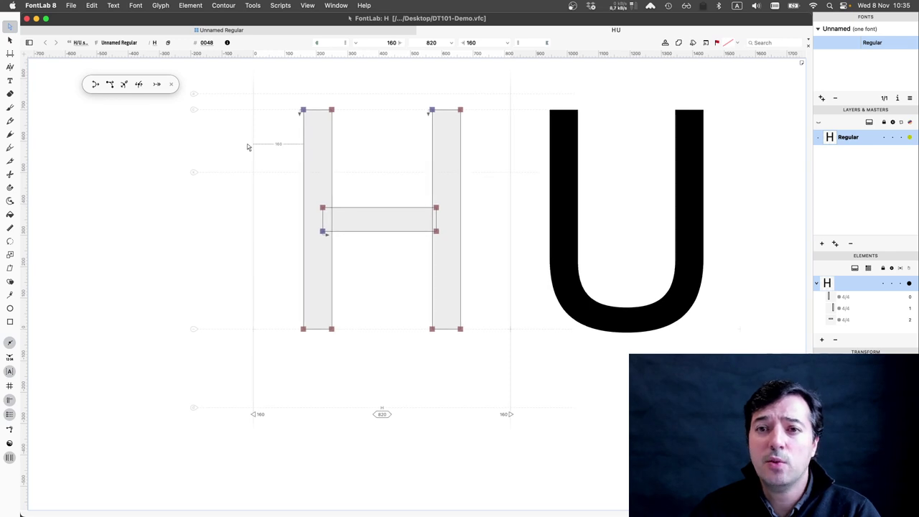
pyautogui.hscroll(5, 248, 147)
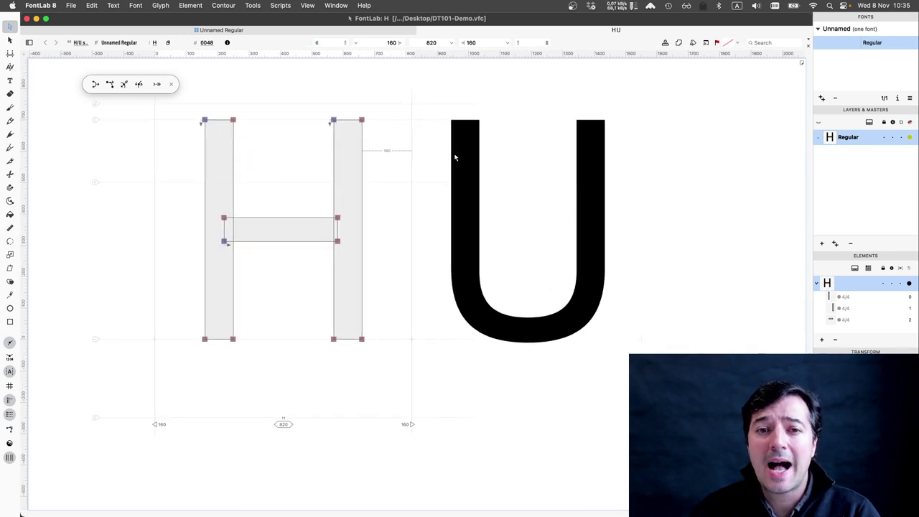
# - Delete the entire outline of the U.ss01 glyph
pyautogui.doubleClick(511, 172)
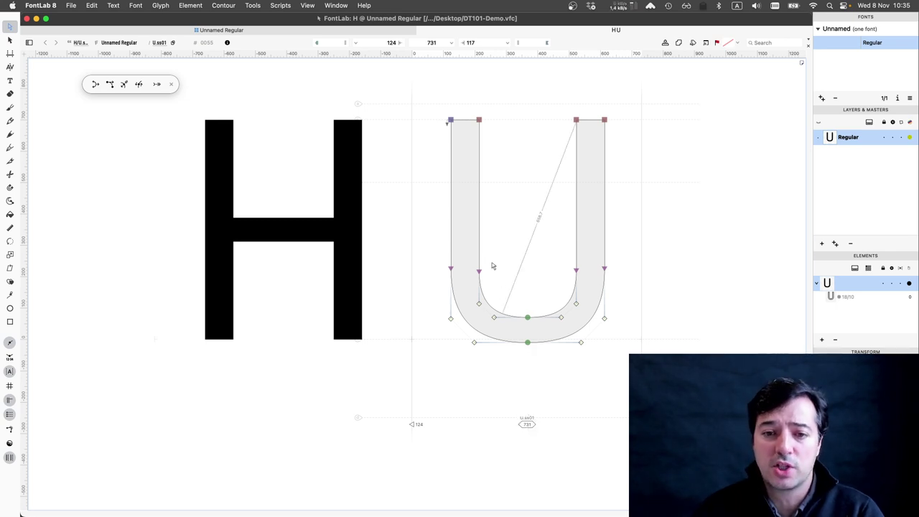
pyautogui.press('super+a')
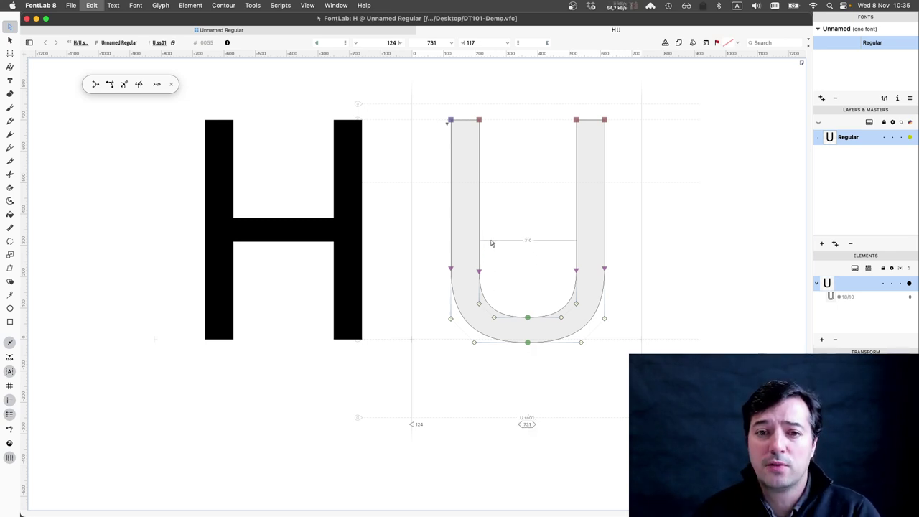
pyautogui.press('BackSpace')
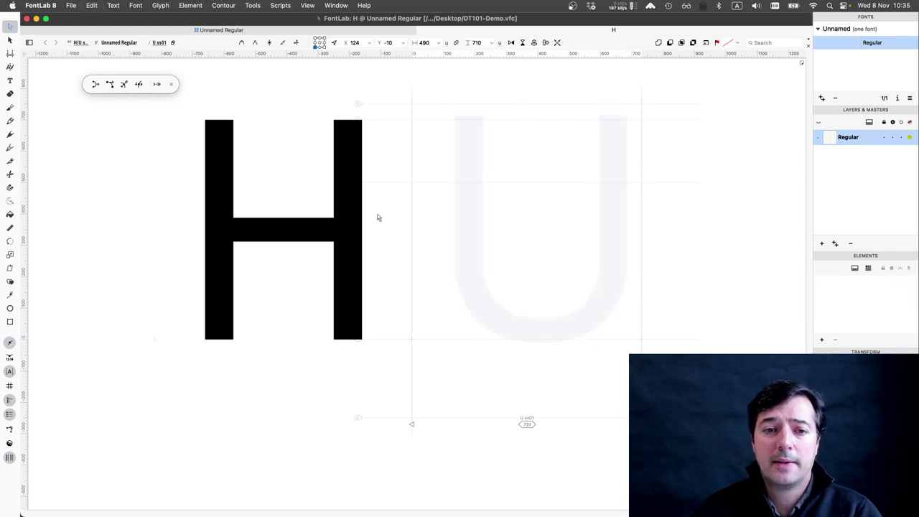
# - Copy the two vertical stems of the H and paste them into the empty U.ss01 glyph
pyautogui.doubleClick(310, 201)
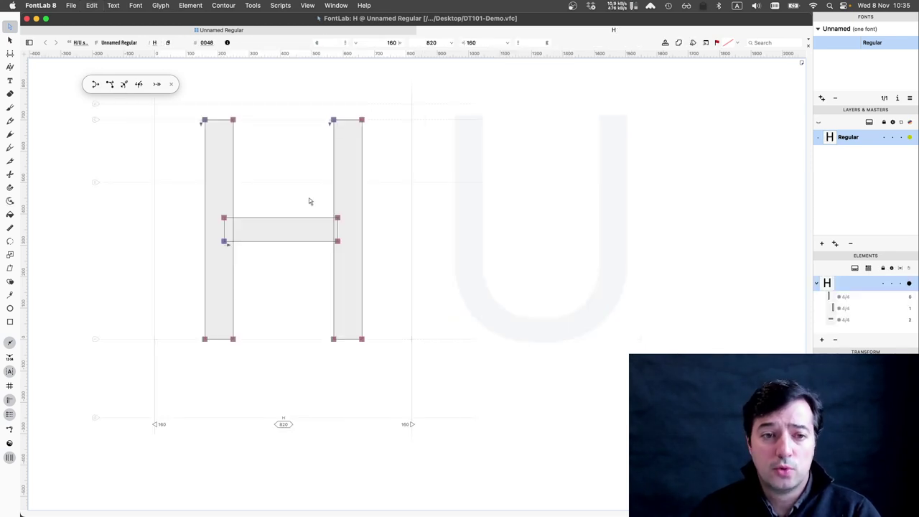
pyautogui.doubleClick(232, 178)
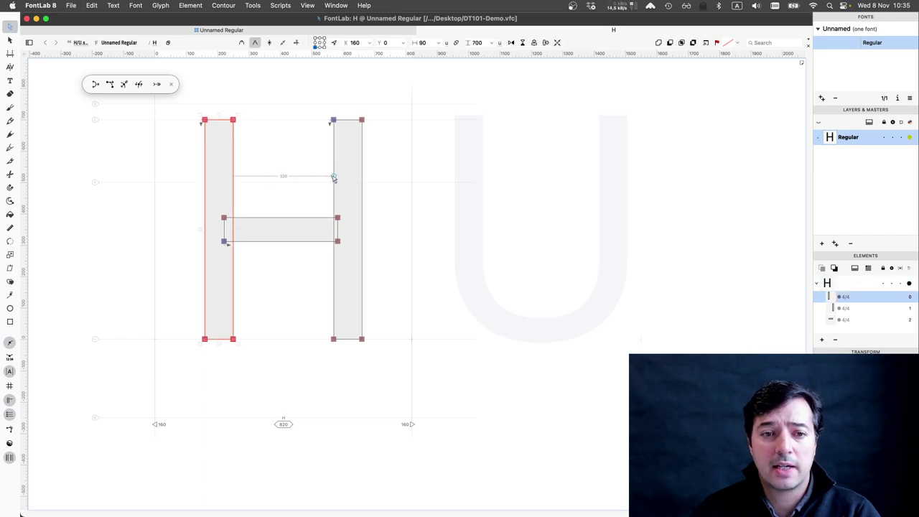
pyautogui.keyDown('shift'); pyautogui.doubleClick(333, 178); pyautogui.keyUp('shift')
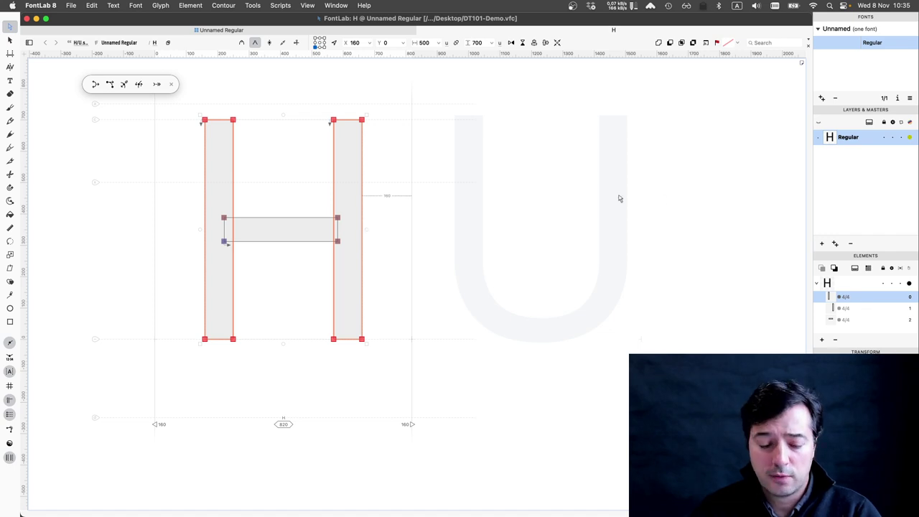
pyautogui.click(492, 173)
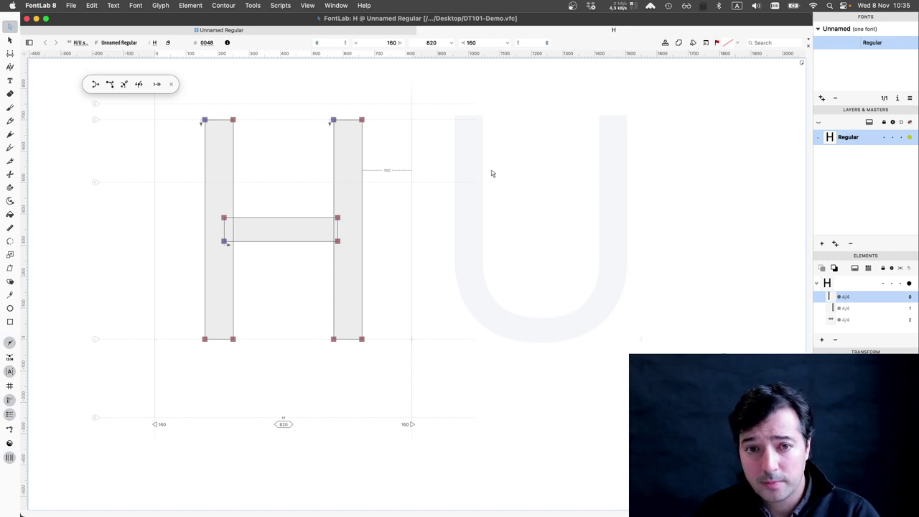
pyautogui.click(468, 165)
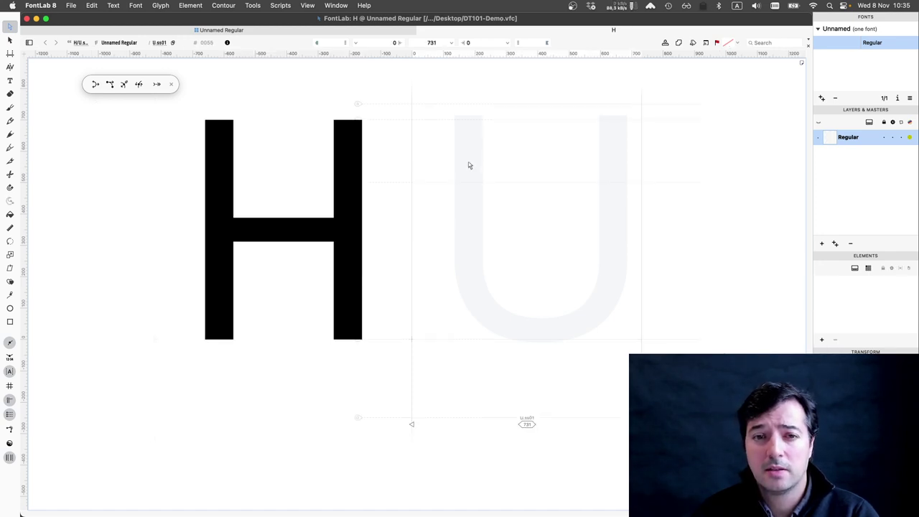
pyautogui.press('super+v')
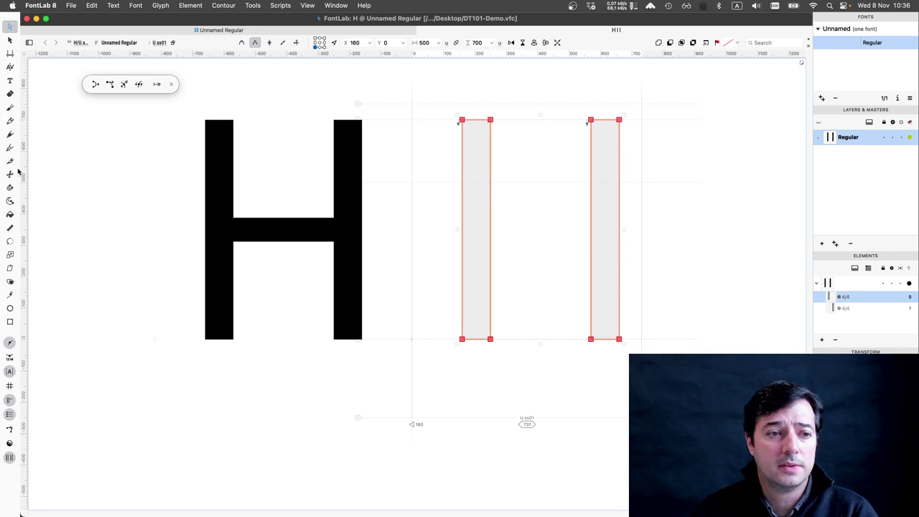
# - Draw a circle about 500 units in diameter in U.ss01, spanning the outer edges of the two stems
pyautogui.click(10, 308)
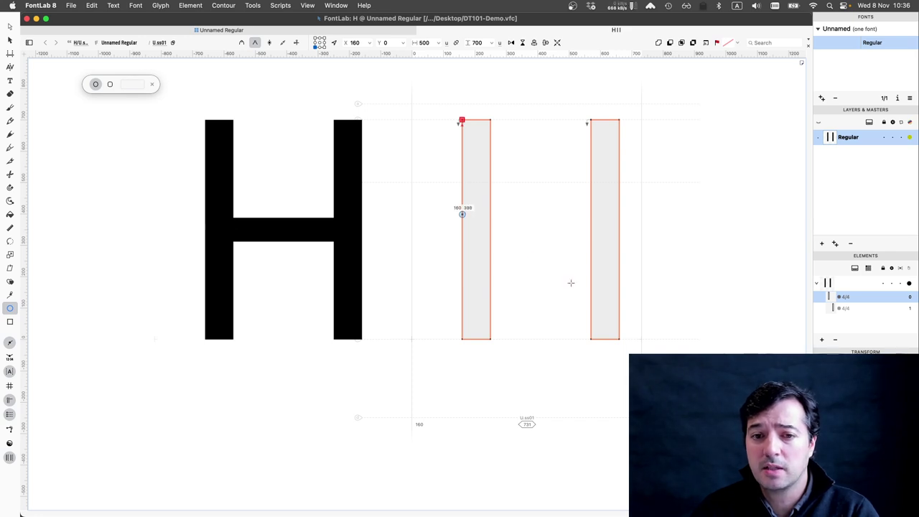
pyautogui.moveTo(462, 214); pyautogui.dragTo(618, 296)
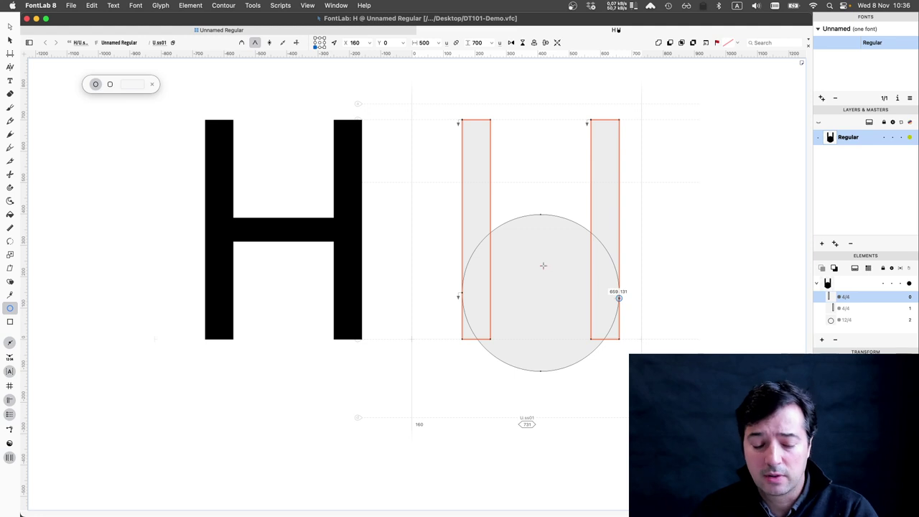
pyautogui.press('a')
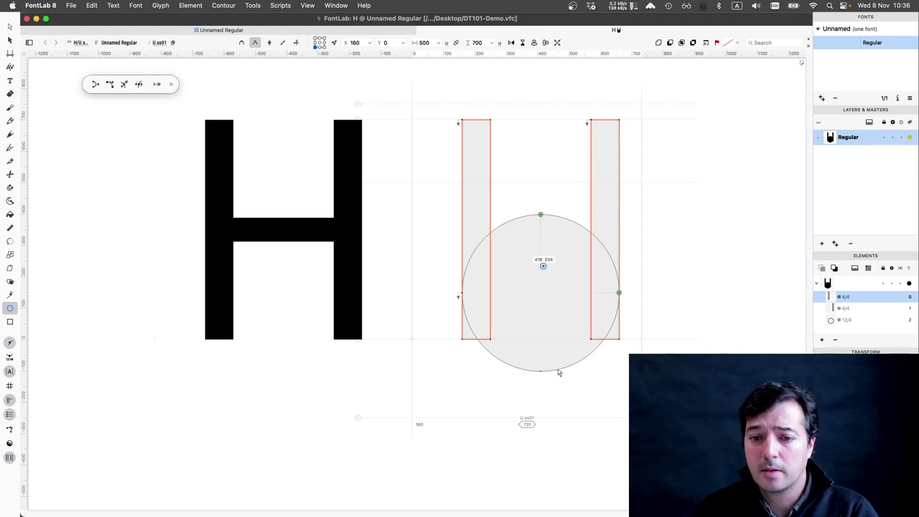
pyautogui.press('e')
pyautogui.click(559, 370)
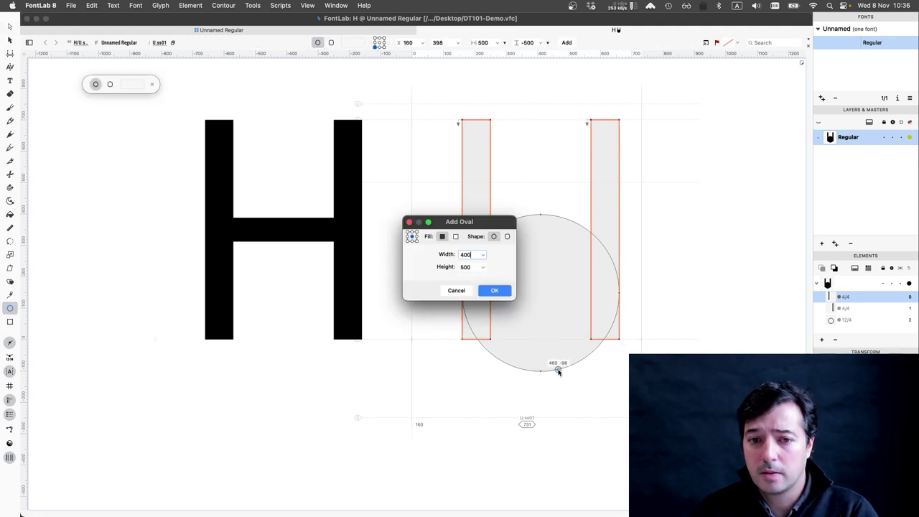
pyautogui.press('Escape')
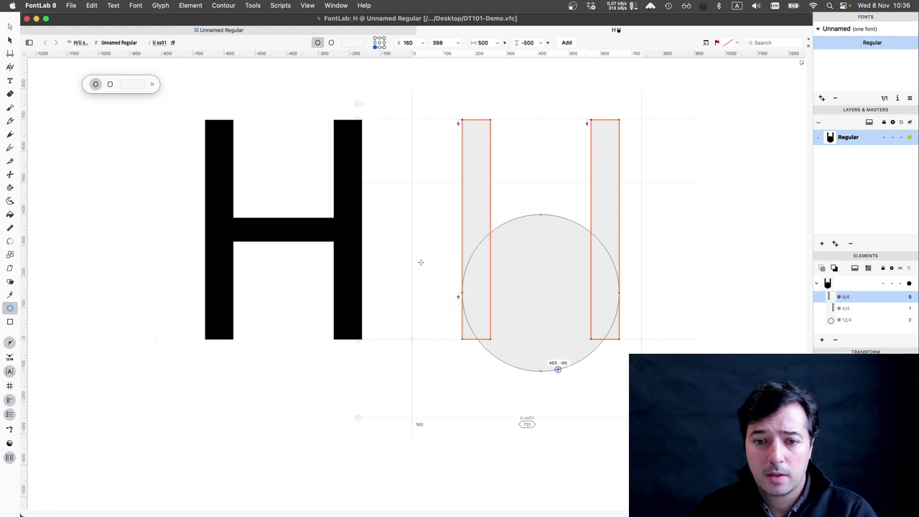
# - Move the circle so its lowest point snaps to the baseline, and nudge it down 10 units for overshoot
pyautogui.click(11, 27)
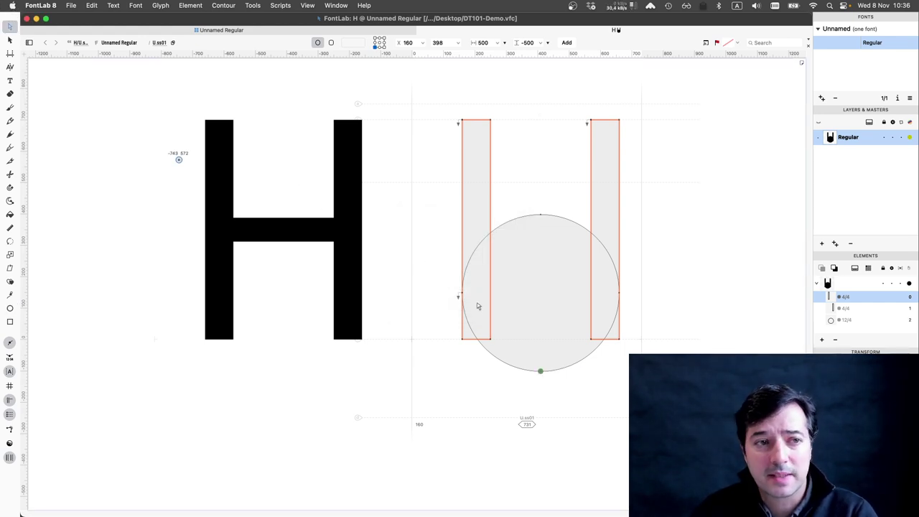
pyautogui.click(584, 364)
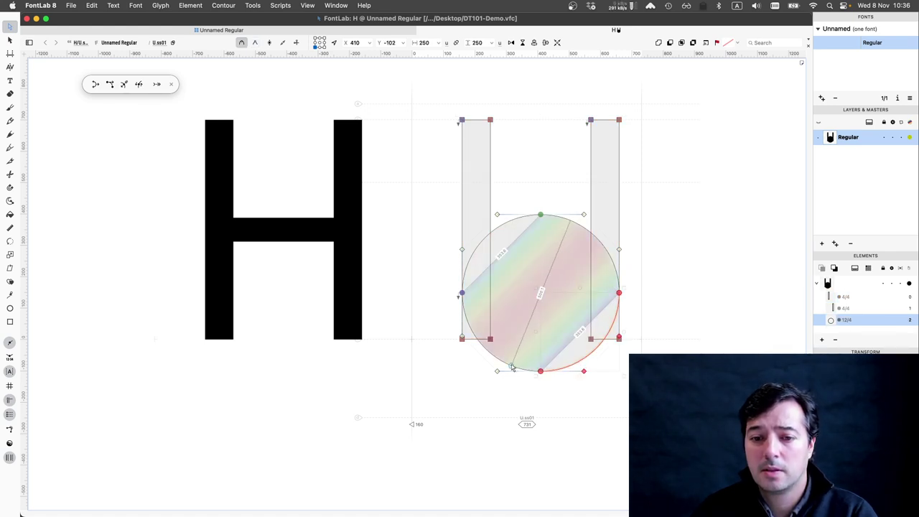
pyautogui.doubleClick(512, 367)
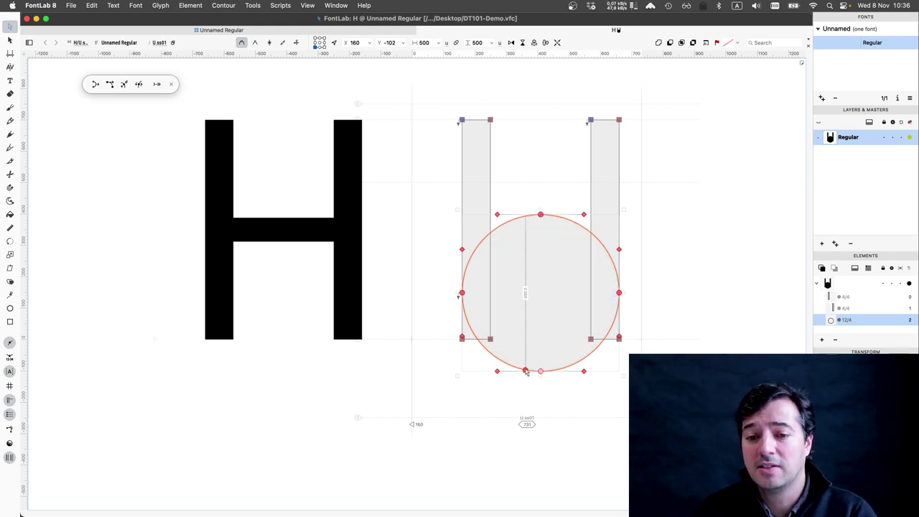
pyautogui.moveTo(541, 357); pyautogui.dragTo(540, 339)
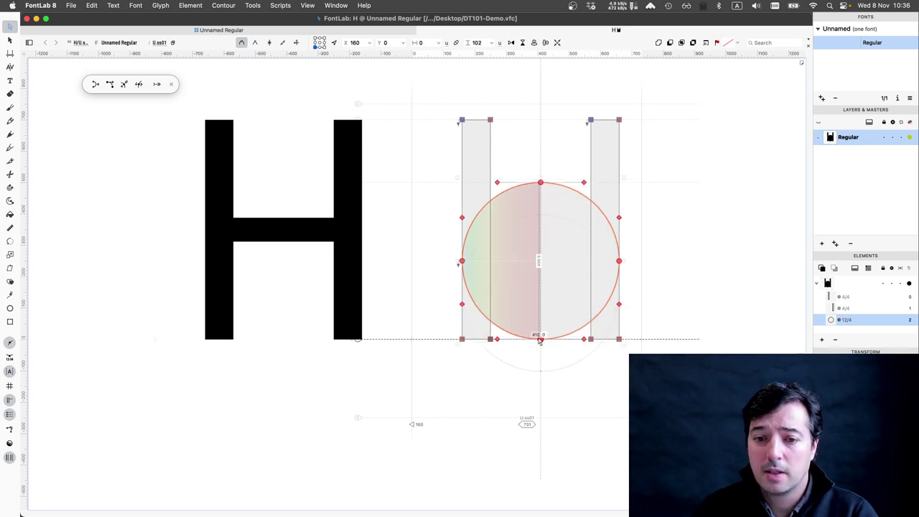
pyautogui.hotkey('shift', 'Down')
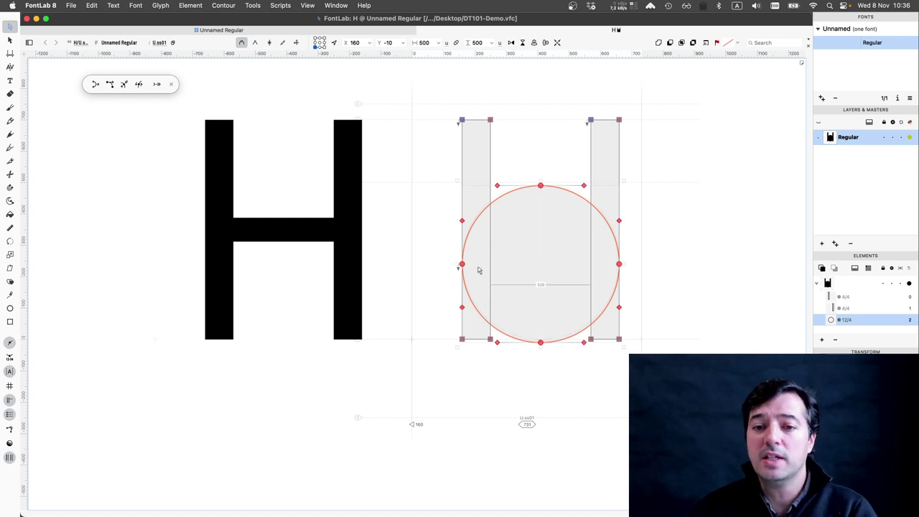
# - Shorten both stems by raising their bottom edges together to the circle's side nodes at y 240
pyautogui.click(471, 342)
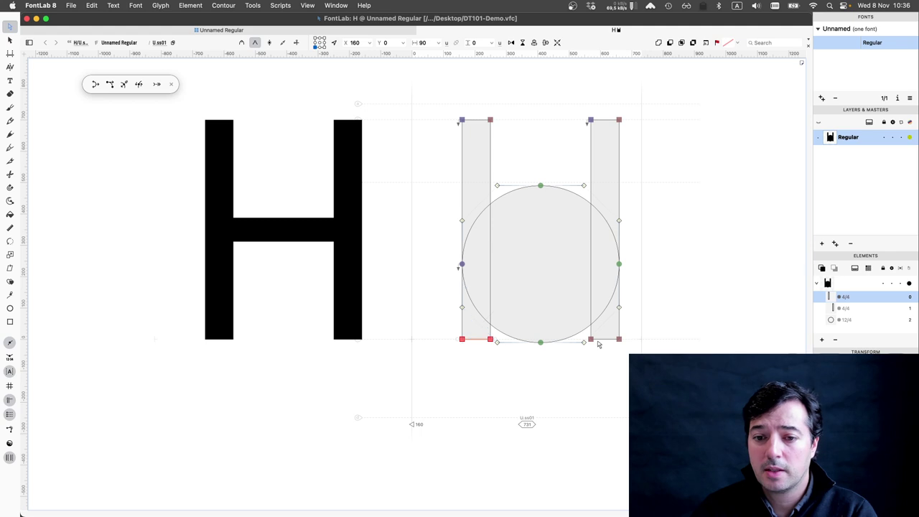
pyautogui.keyDown('shift'); pyautogui.click(601, 342); pyautogui.keyUp('shift')
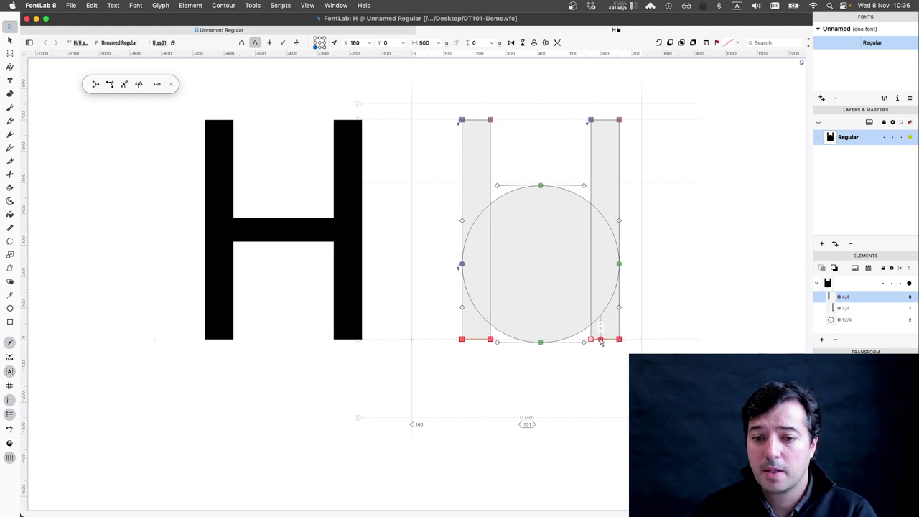
pyautogui.moveTo(591, 339); pyautogui.dragTo(593, 268)
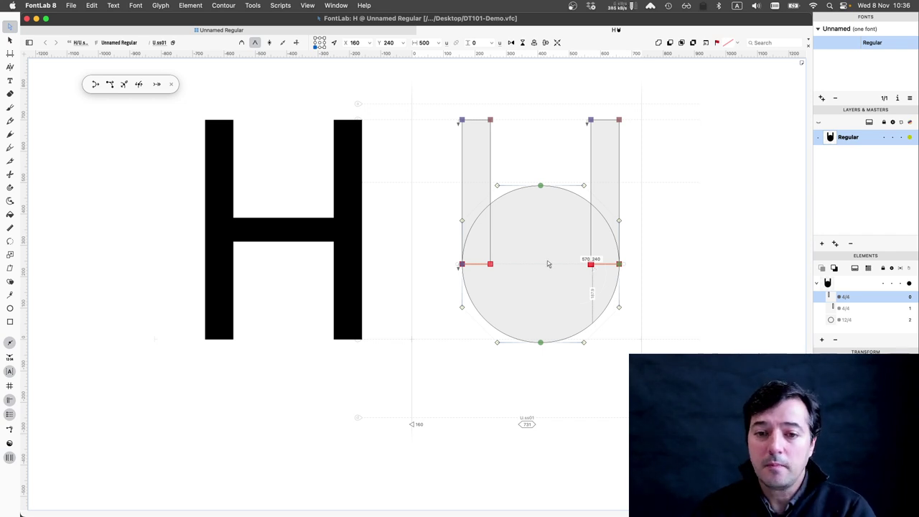
# - Try deleting the circle's top node to remove its upper half
pyautogui.click(550, 197)
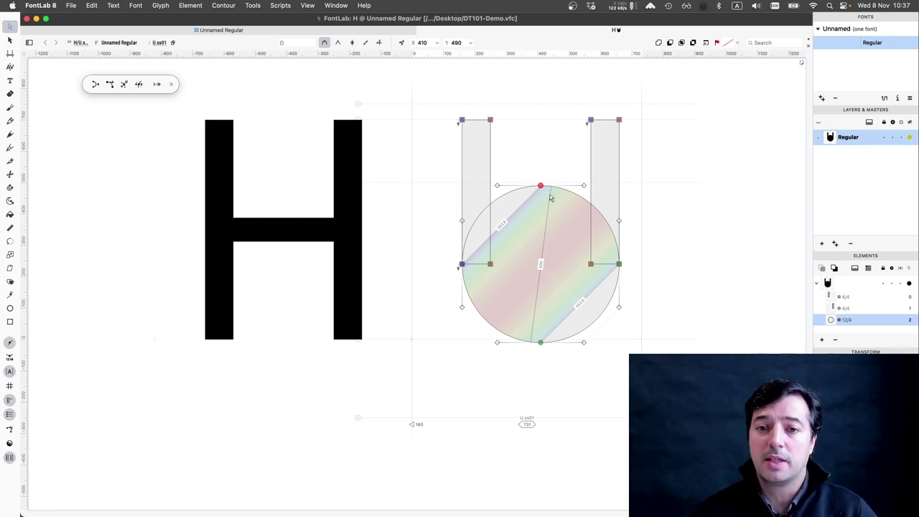
pyautogui.press('BackSpace')
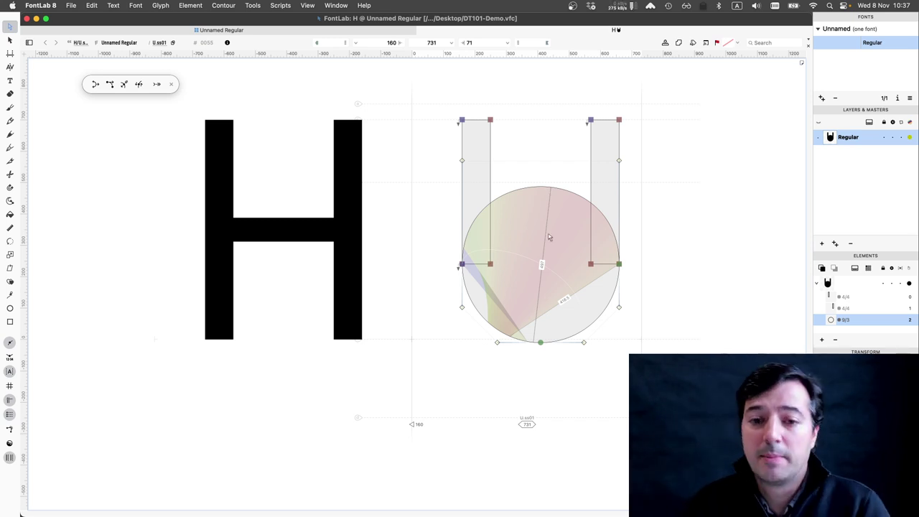
# - Break the circle's contour at its top node
pyautogui.click(542, 187)
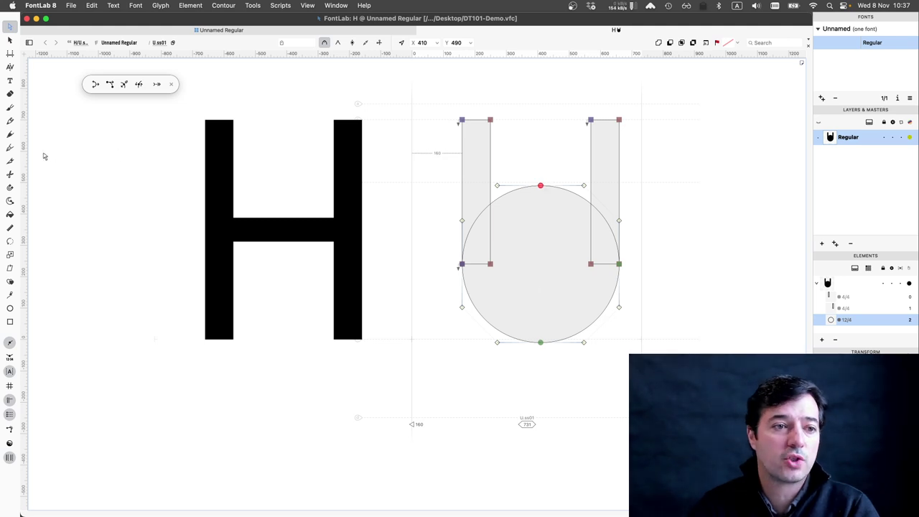
pyautogui.rightClick(542, 188)
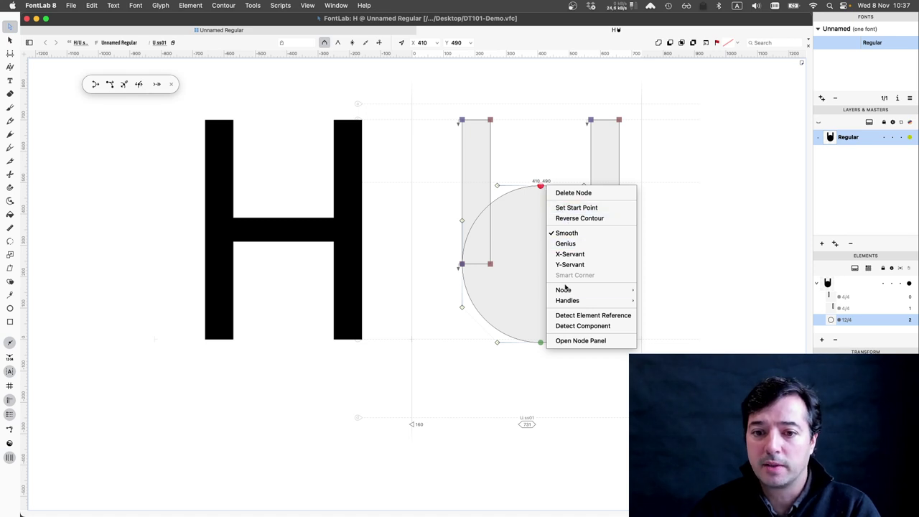
pyautogui.click(566, 233)
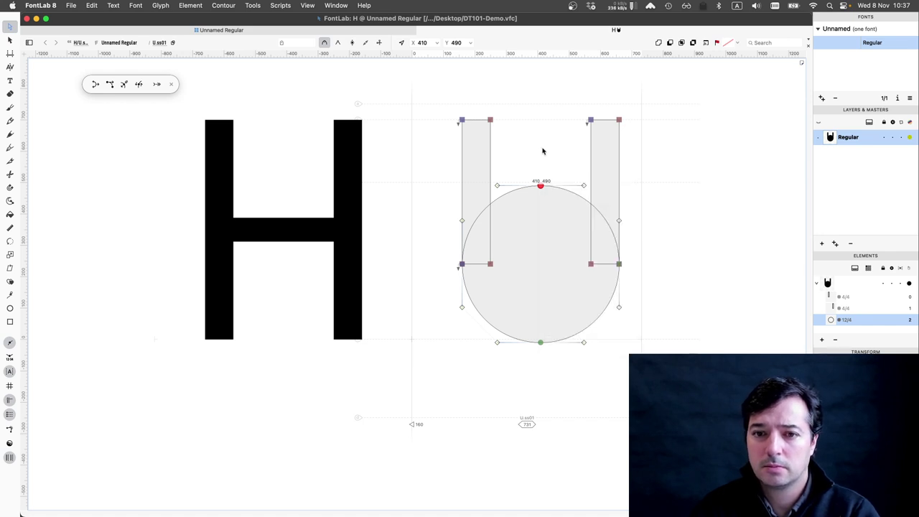
pyautogui.click(541, 186)
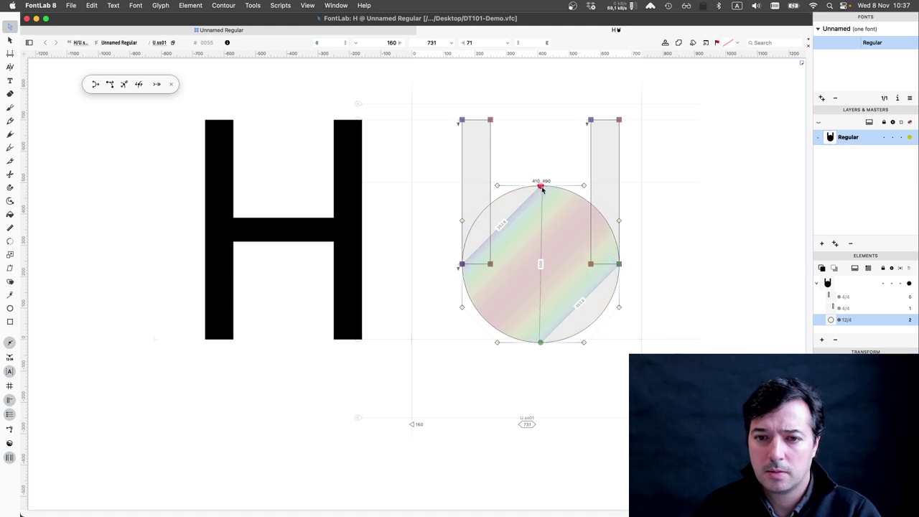
pyautogui.rightClick(541, 187)
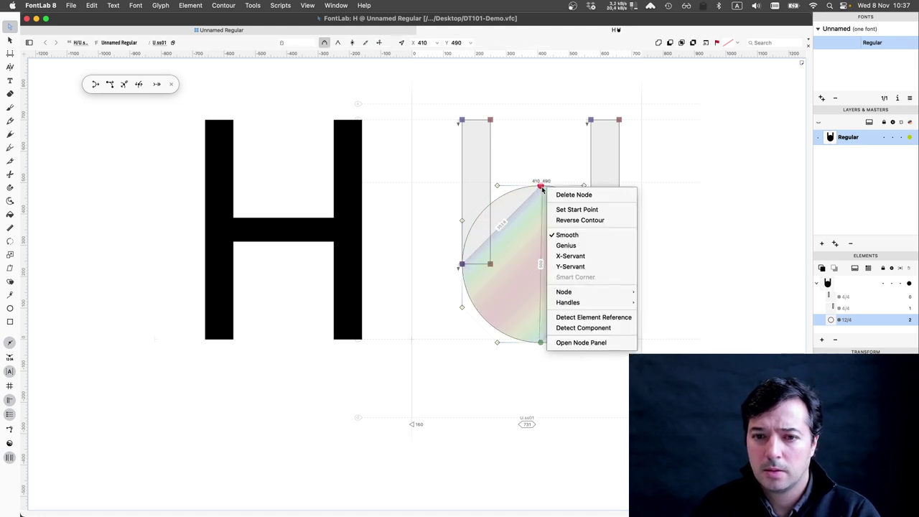
pyautogui.moveTo(579, 293)
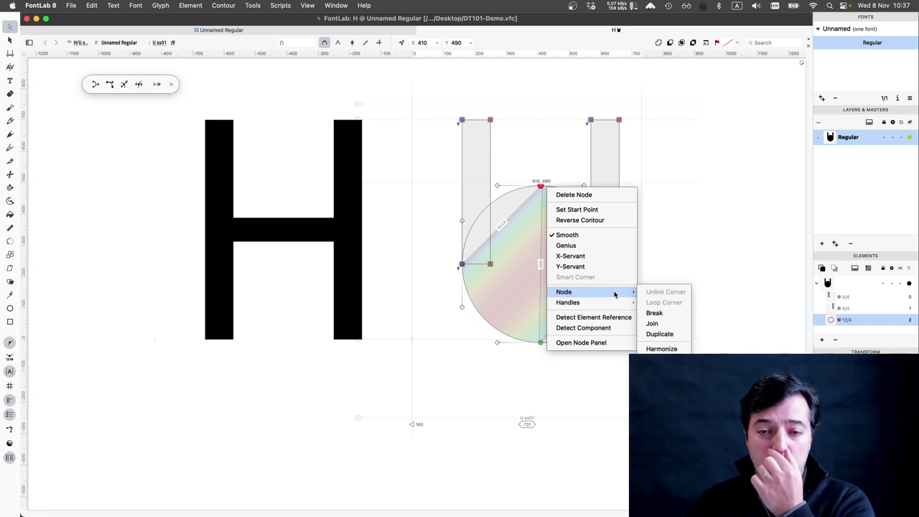
pyautogui.click(660, 315)
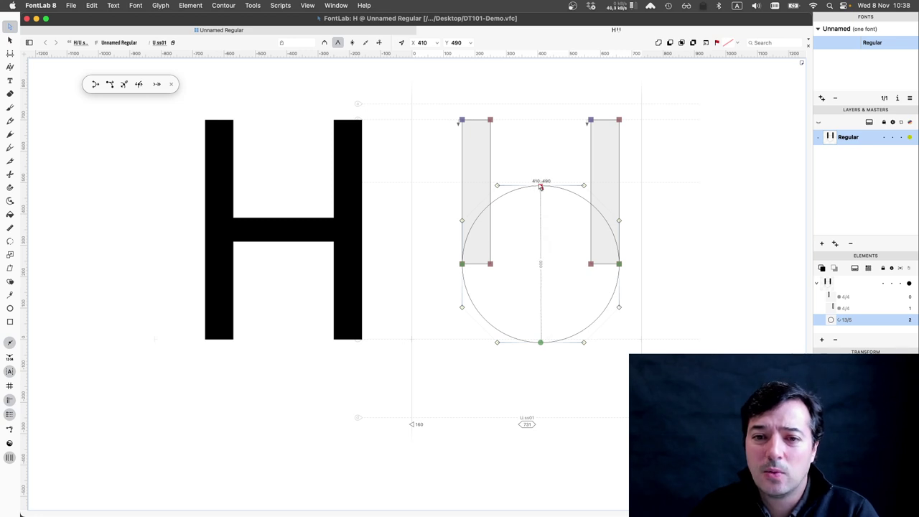
# - Pull one open end of the broken circle away to about 436, 548, and undo the move
pyautogui.moveTo(541, 187); pyautogui.dragTo(549, 169)
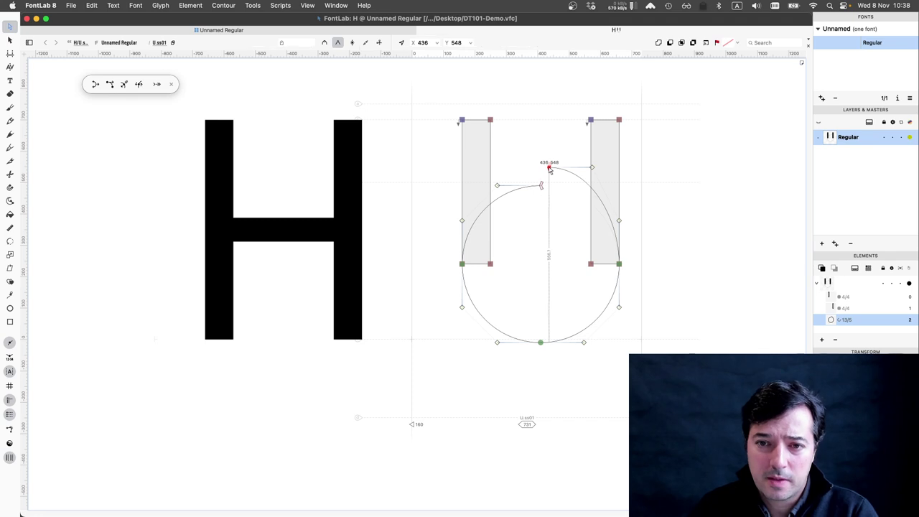
pyautogui.press('super+z')
pyautogui.press('super+z')
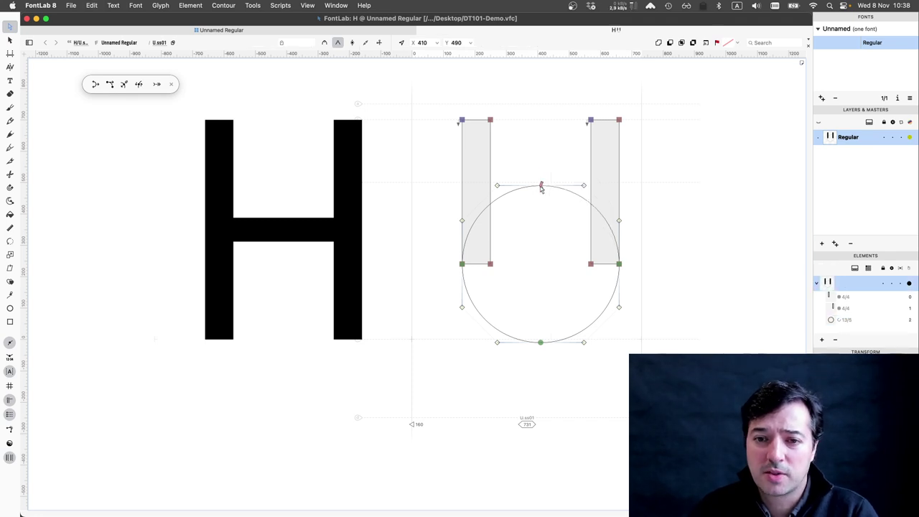
# - Bring the circle's two open ends back together at 410, 490 to close the contour
pyautogui.moveTo(540, 186)
pyautogui.mouseDown()
pyautogui.moveTo(528, 168)
pyautogui.moveTo(543, 190)
pyautogui.mouseUp()
pyautogui.press('super+z')
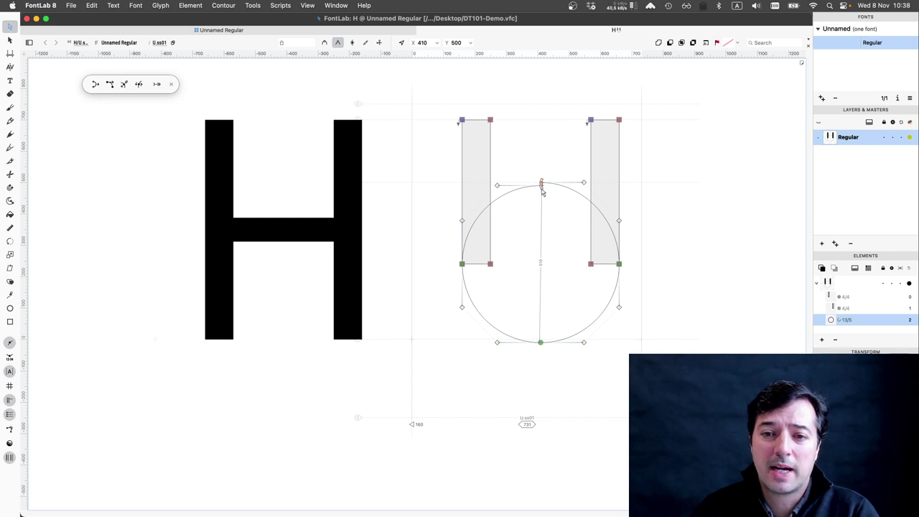
pyautogui.press('Escape')
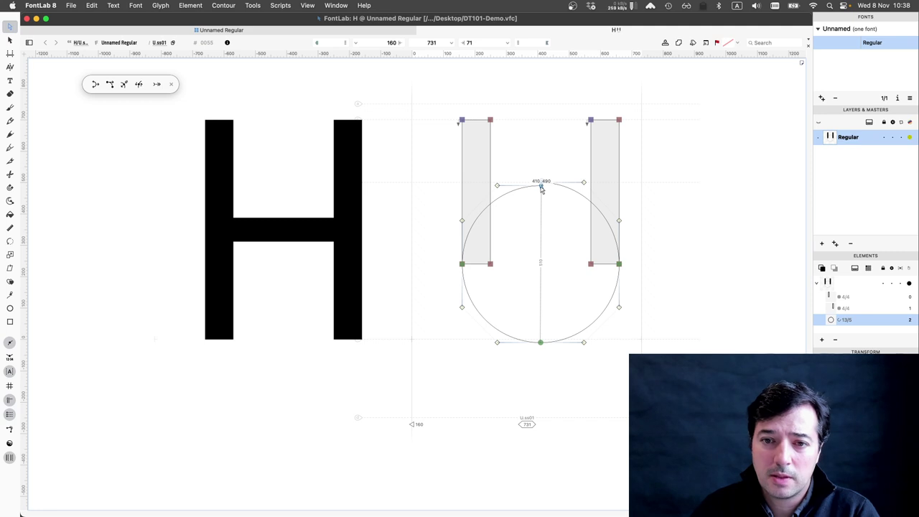
pyautogui.moveTo(542, 188)
pyautogui.mouseDown()
pyautogui.moveTo(541, 201)
pyautogui.moveTo(541, 184)
pyautogui.mouseUp()
pyautogui.press('super+z')
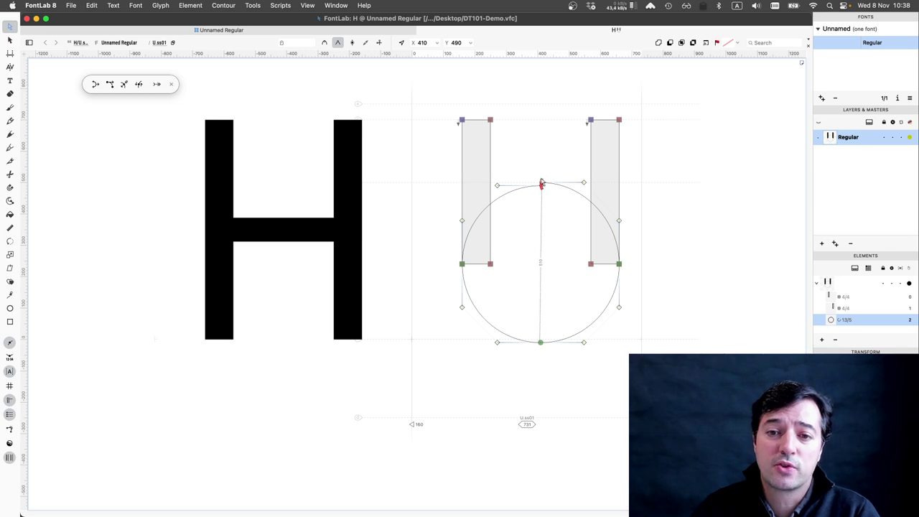
pyautogui.click(542, 180)
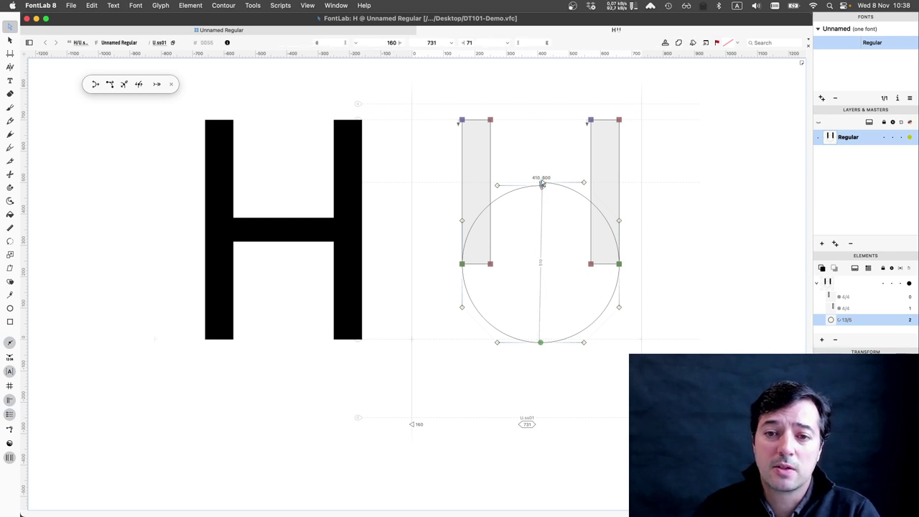
pyautogui.click(542, 183)
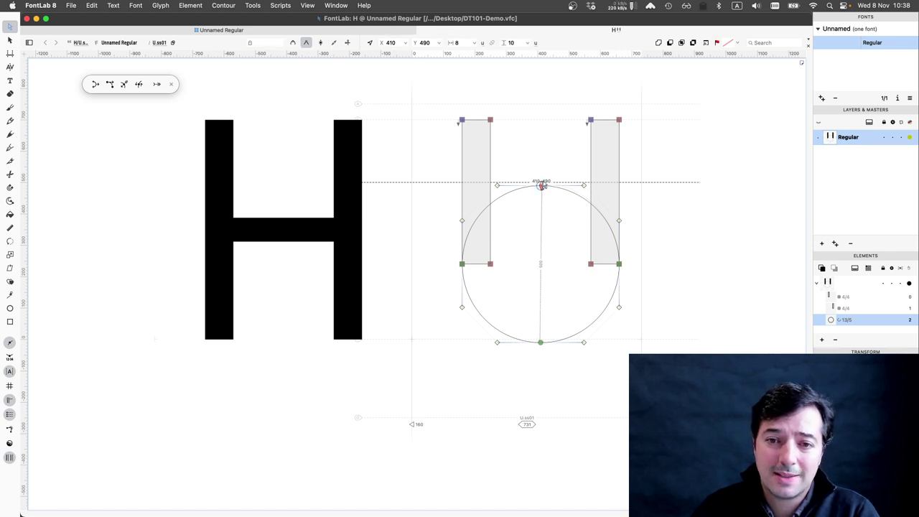
pyautogui.moveTo(542, 185); pyautogui.dragTo(541, 185)
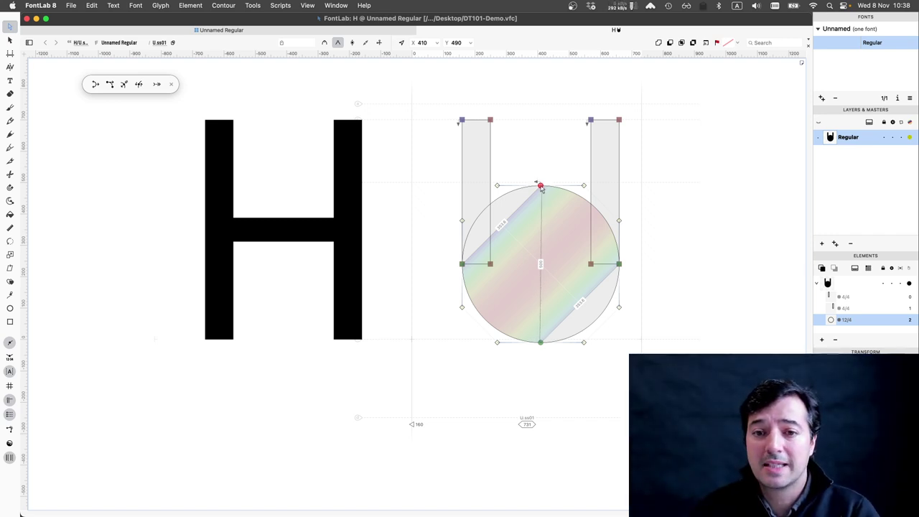
# - Break the closed circle at its top node and delete both open end nodes, keeping only the lower half arc
pyautogui.rightClick(541, 186)
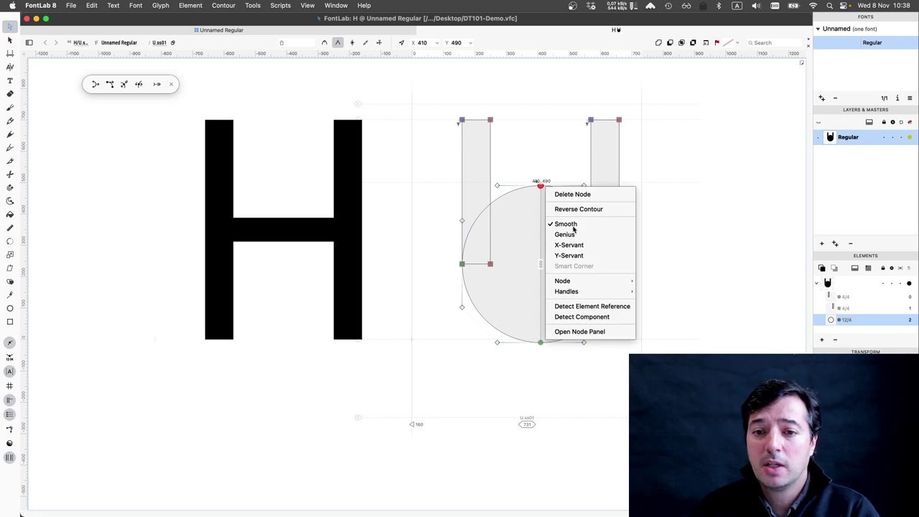
pyautogui.moveTo(580, 283)
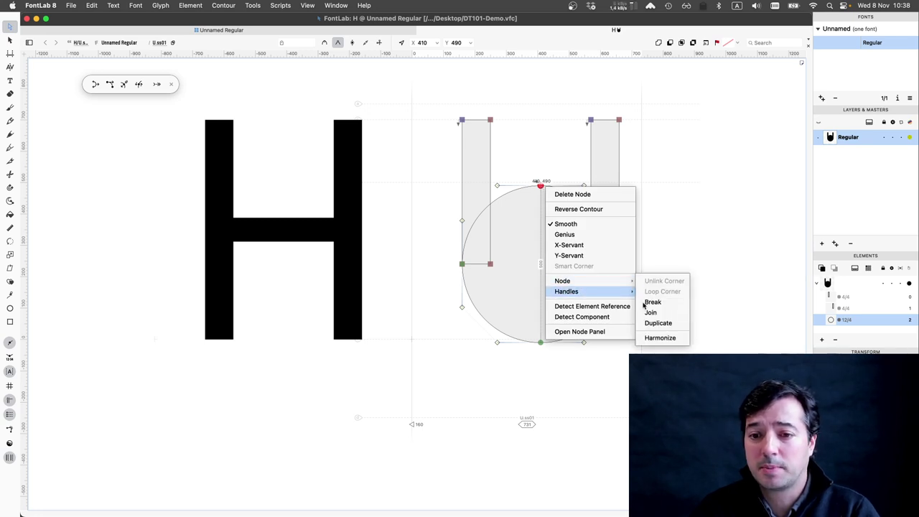
pyautogui.moveTo(624, 286)
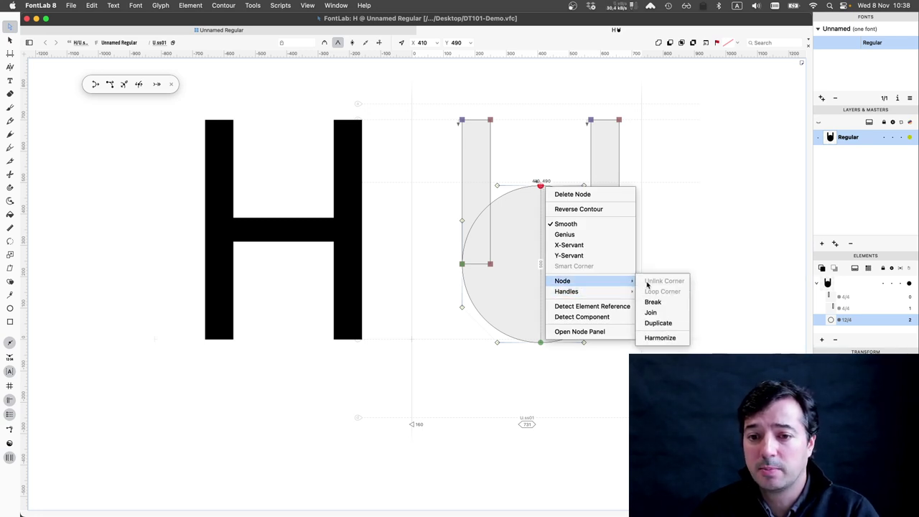
pyautogui.click(652, 302)
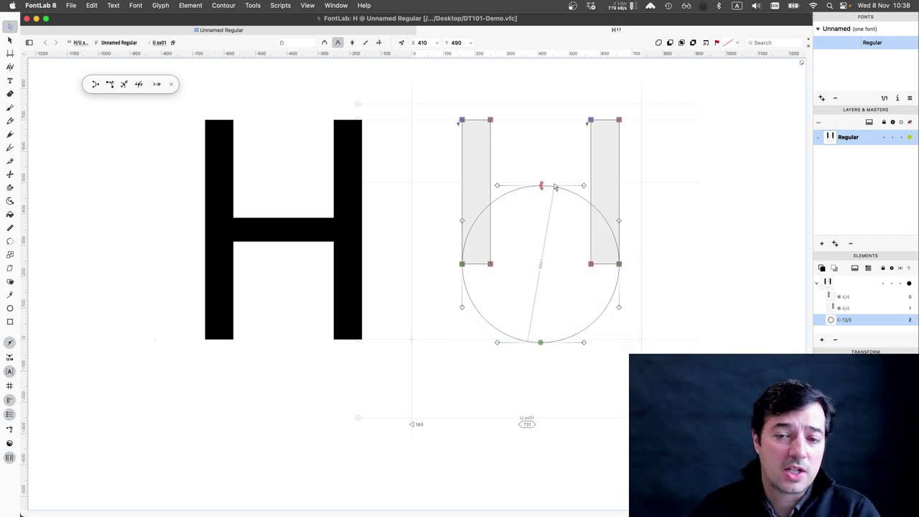
pyautogui.moveTo(556, 209); pyautogui.dragTo(538, 172)
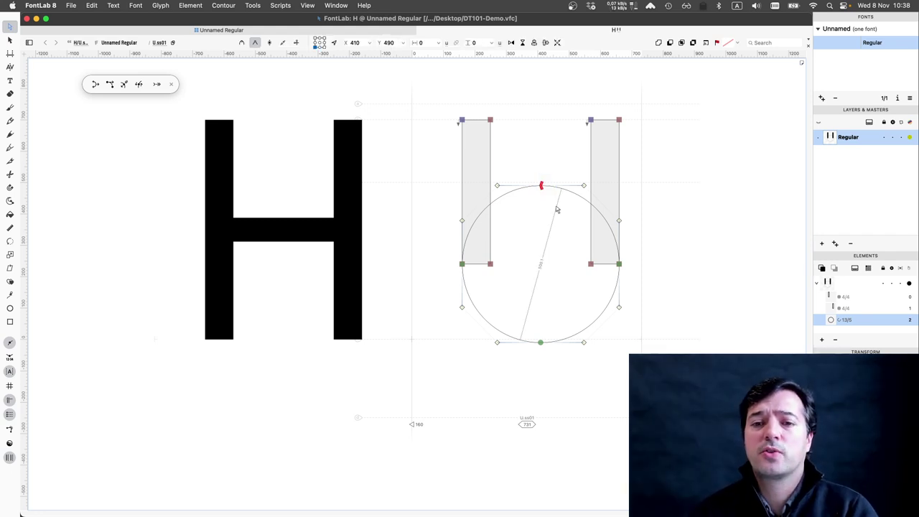
pyautogui.press('Delete')
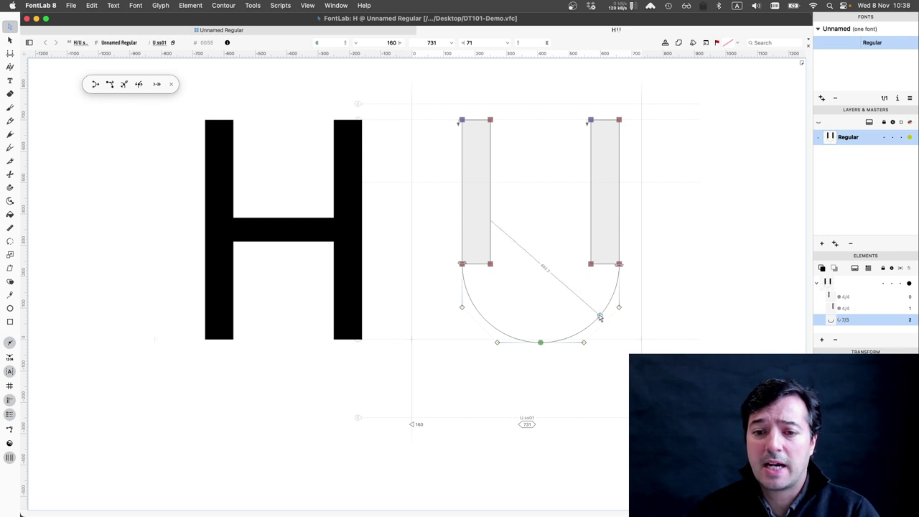
# - Duplicate the half arc in place and narrow the copy about its centre to about 324 units, meeting the stems' inner edges
pyautogui.click(600, 317)
pyautogui.doubleClick(600, 317)
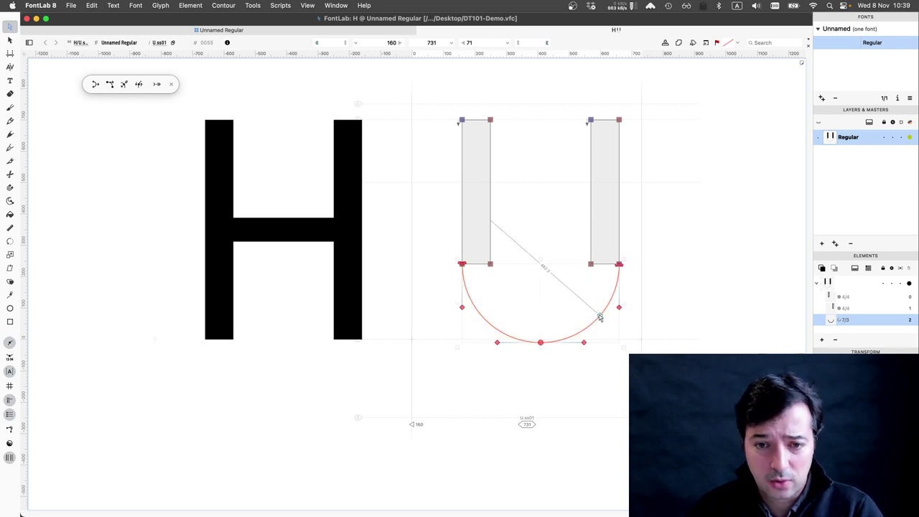
pyautogui.press('super+c')
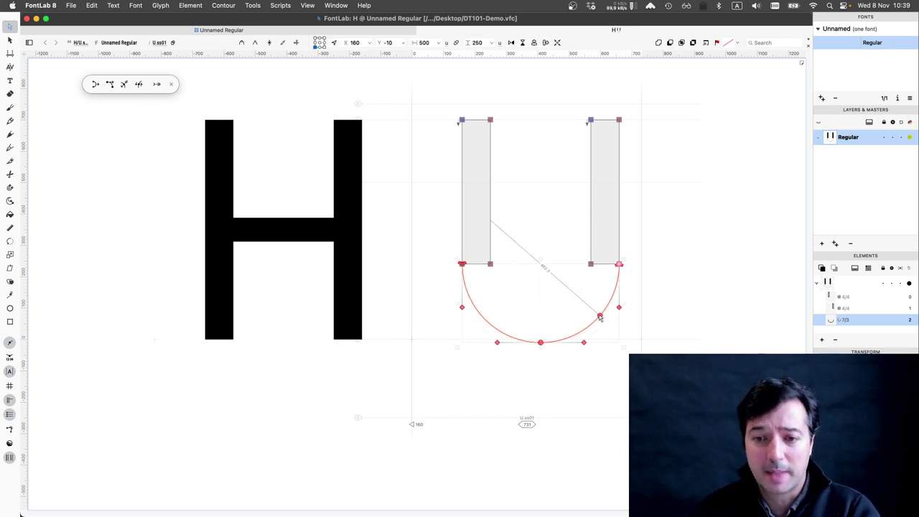
pyautogui.press('super+v')
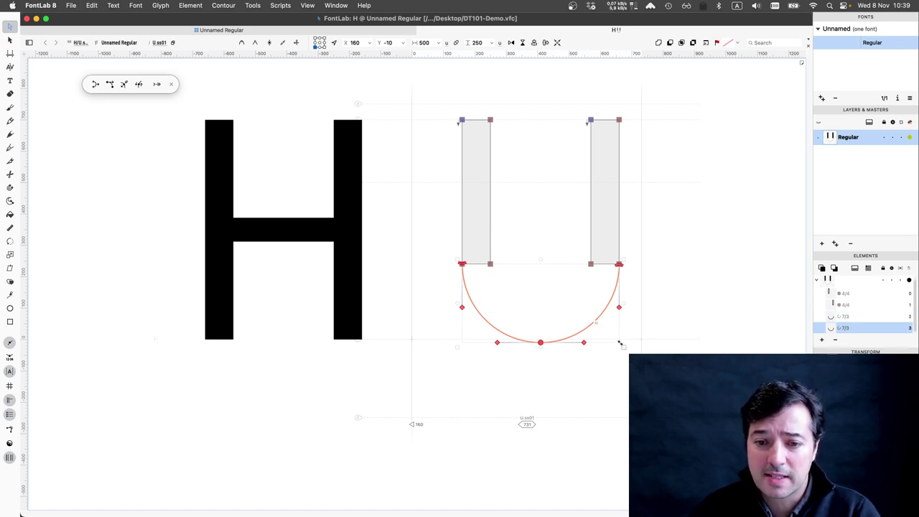
pyautogui.moveTo(620, 343); pyautogui.dragTo(596, 348)
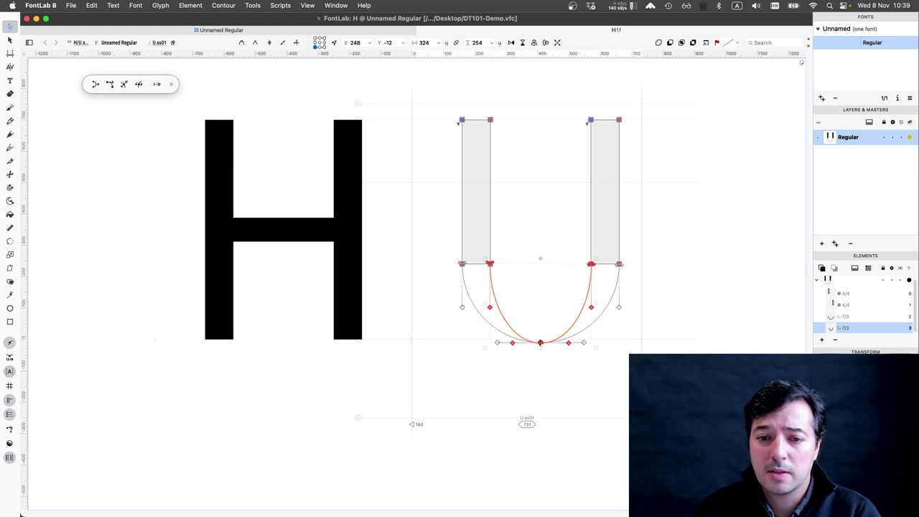
# - Raise the inner half arc's bottom node to Y 71, keeping it centred at X 410
pyautogui.moveTo(540, 343); pyautogui.dragTo(551, 320)
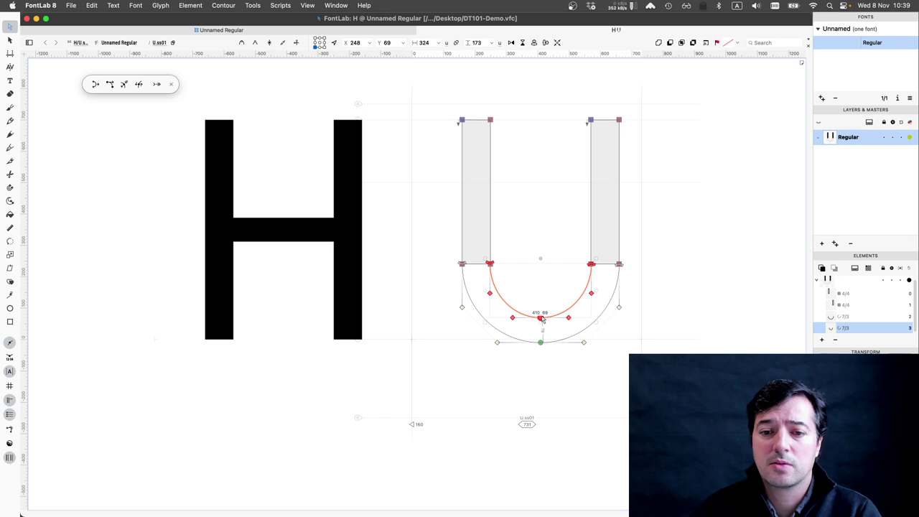
pyautogui.click(542, 319)
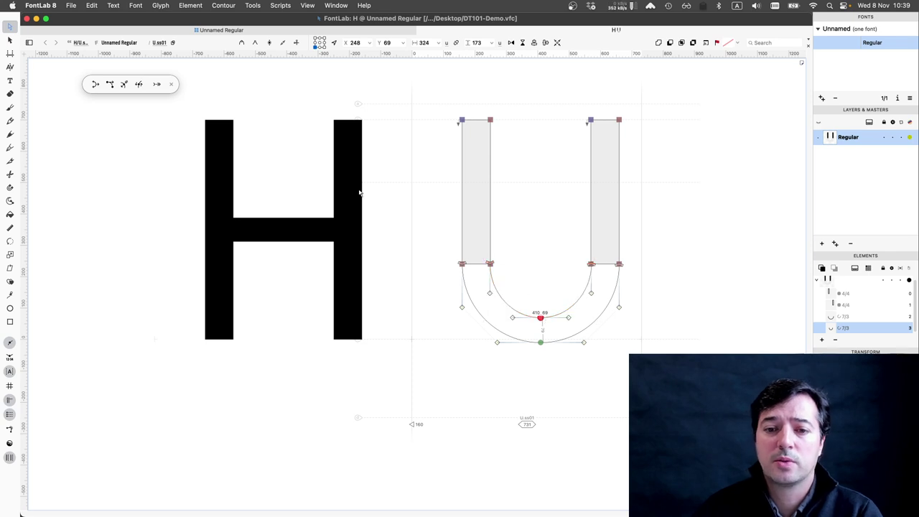
pyautogui.click(93, 85)
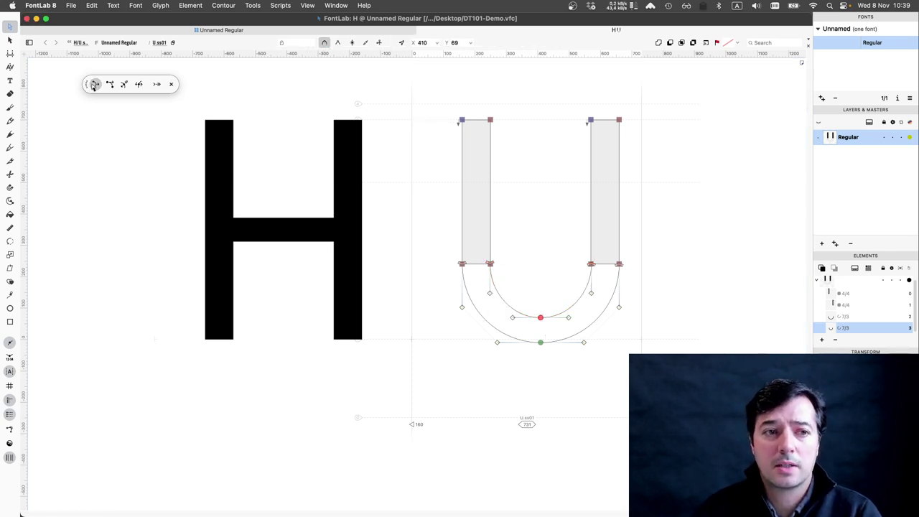
pyautogui.click(94, 85)
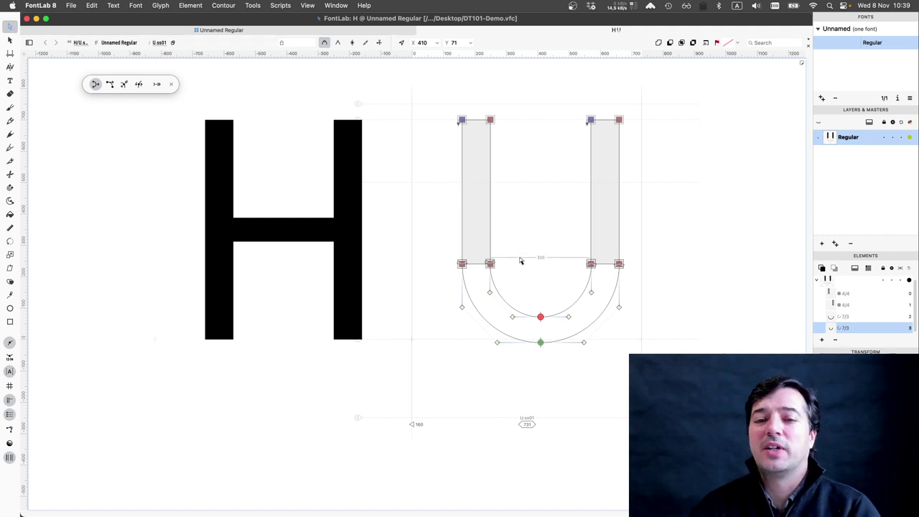
pyautogui.press('space')
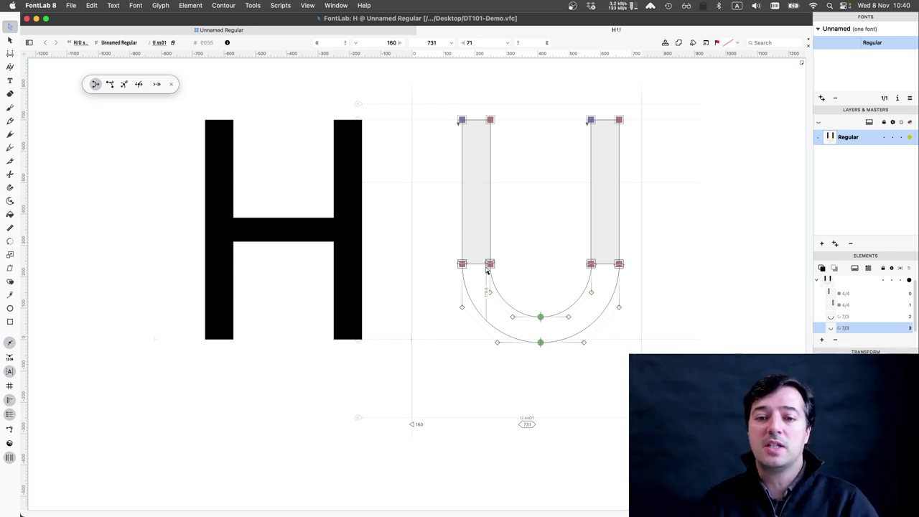
pyautogui.click(9, 149)
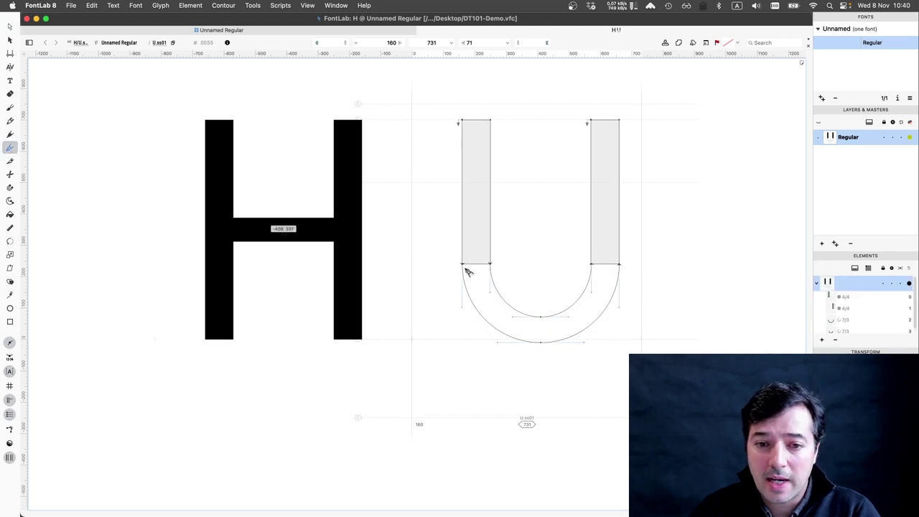
pyautogui.moveTo(462, 264); pyautogui.dragTo(492, 267)
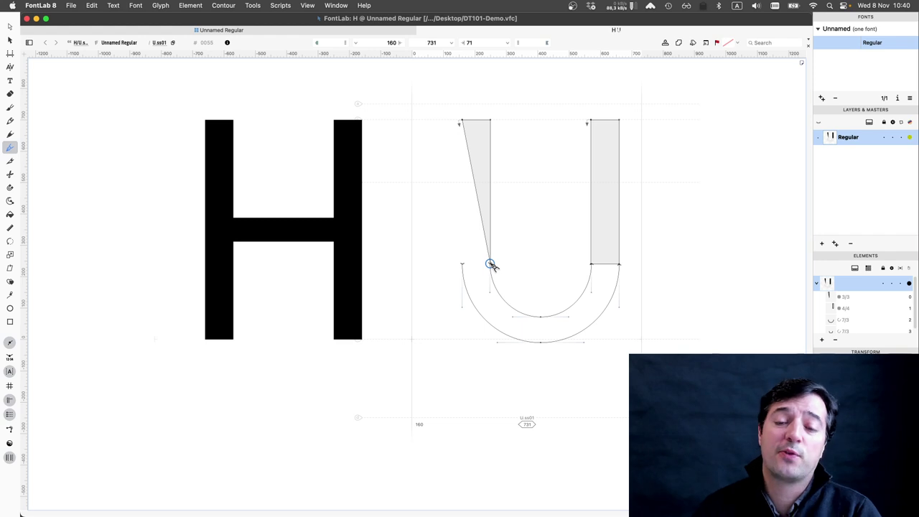
pyautogui.press('super+z')
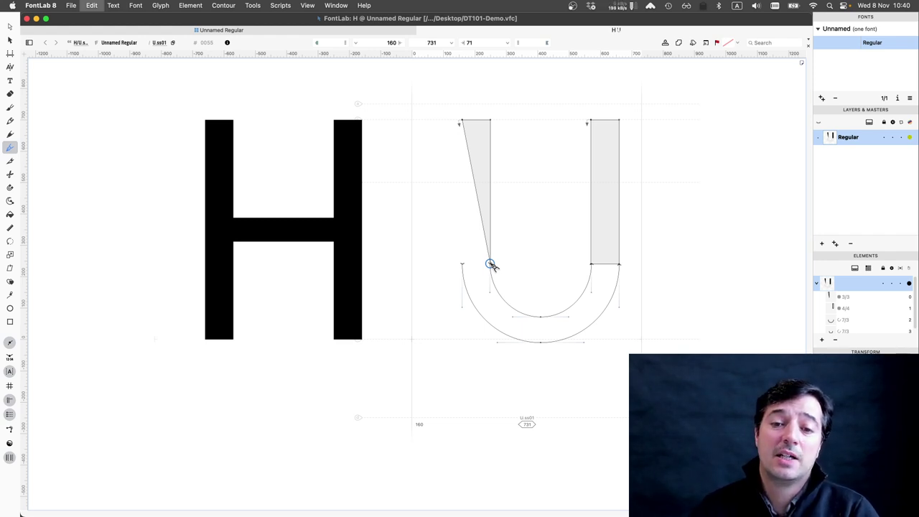
pyautogui.press('super+z')
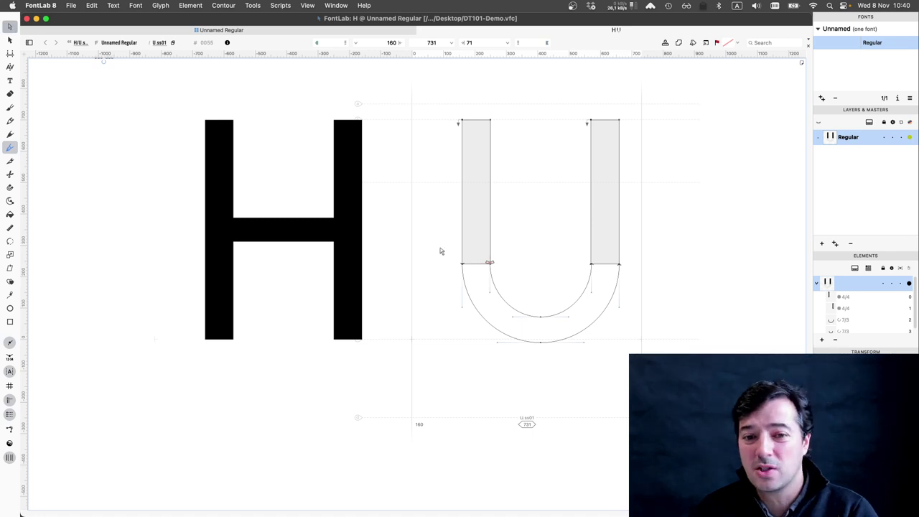
pyautogui.press('a')
pyautogui.press('a')
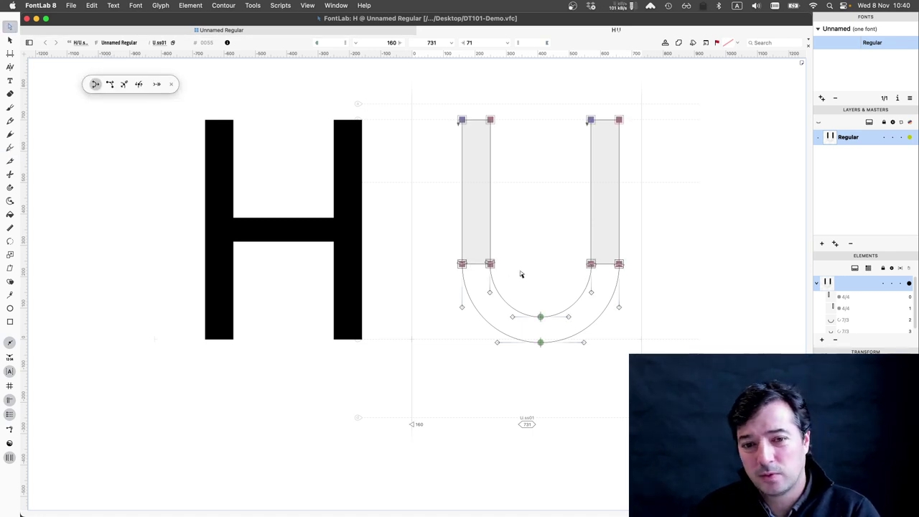
# - Select the bottom edges of both stems and move them up to Y 270, clear of the arcs' open ends
pyautogui.click(566, 276)
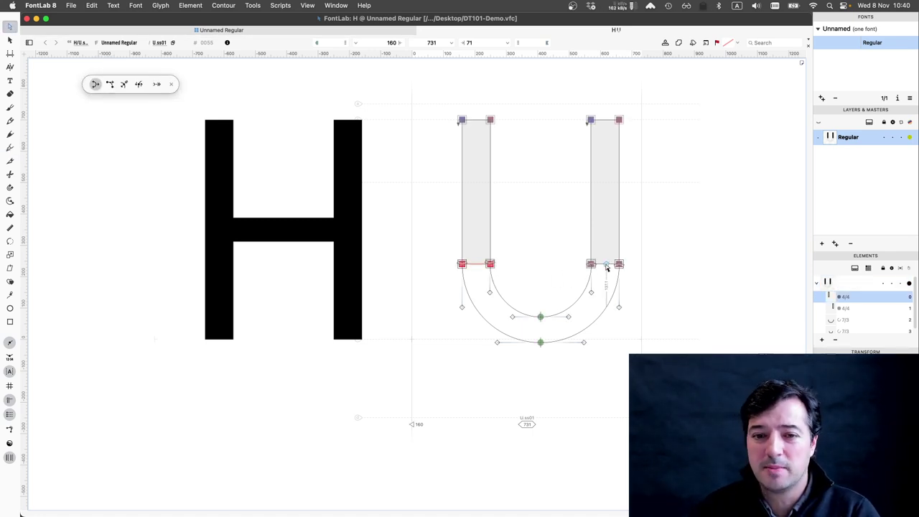
pyautogui.click(606, 265)
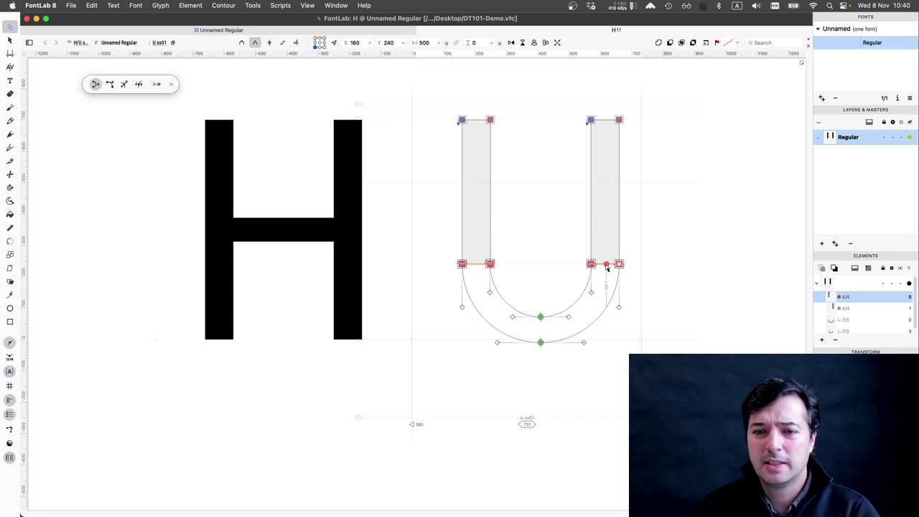
pyautogui.moveTo(606, 267); pyautogui.dragTo(607, 257)
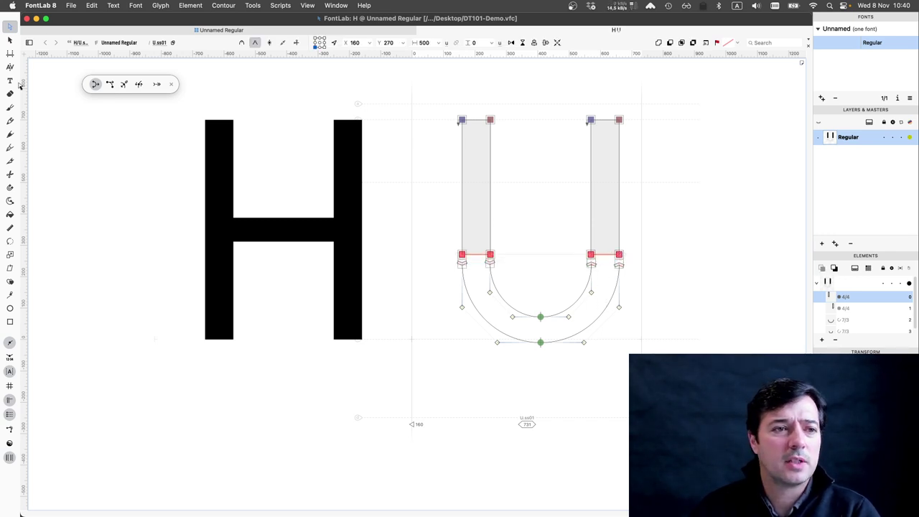
# - Join the outer and inner half arcs' open ends with a straight line on each side, closing them into one curved contour
pyautogui.click(11, 145)
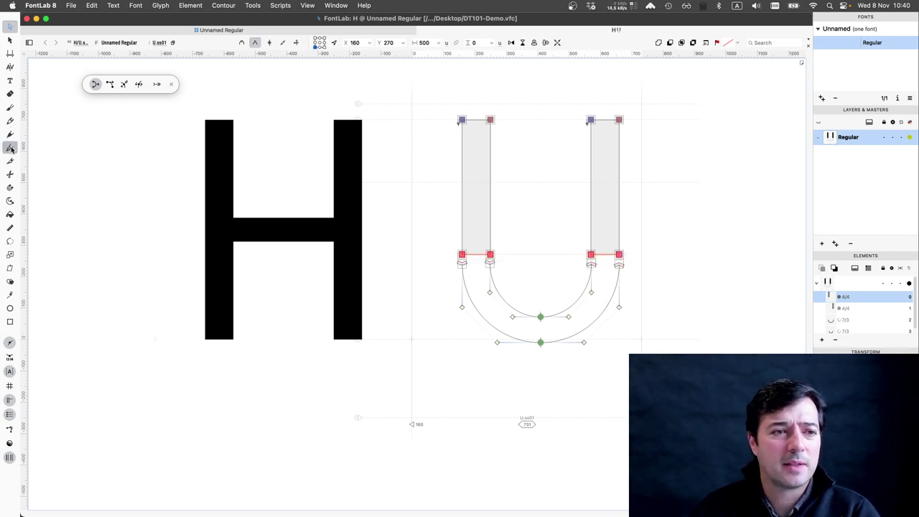
pyautogui.click(424, 264)
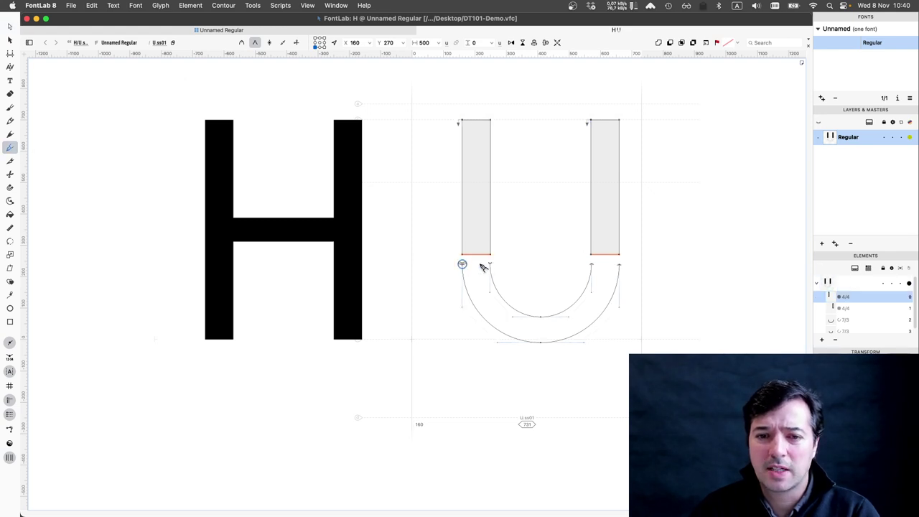
pyautogui.click(490, 265)
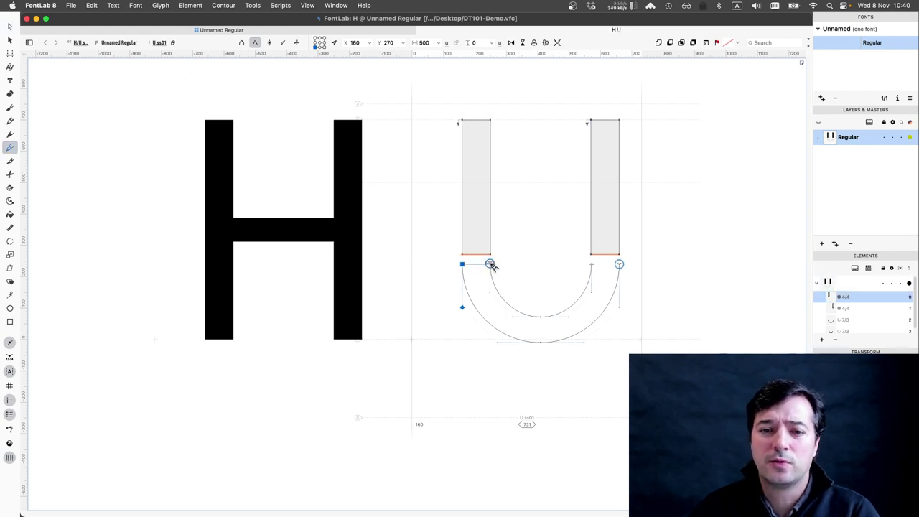
pyautogui.click(491, 265)
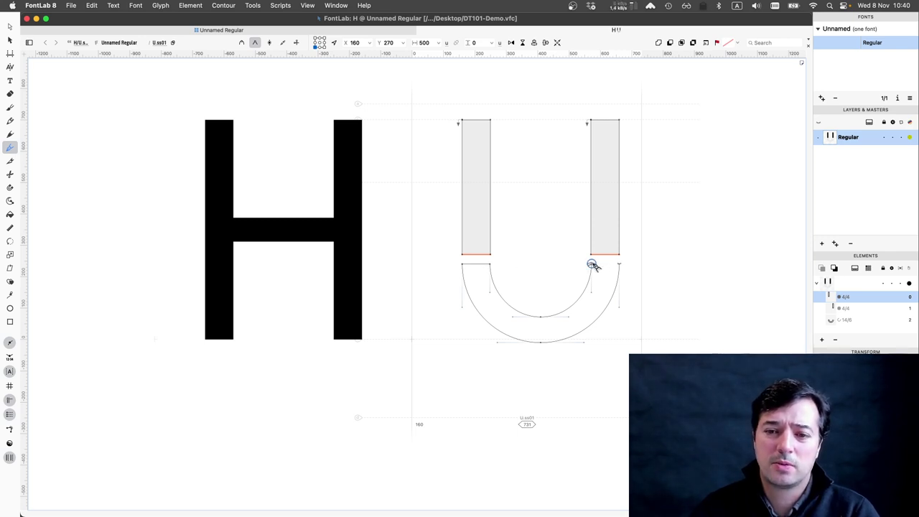
pyautogui.moveTo(605, 268); pyautogui.dragTo(622, 267)
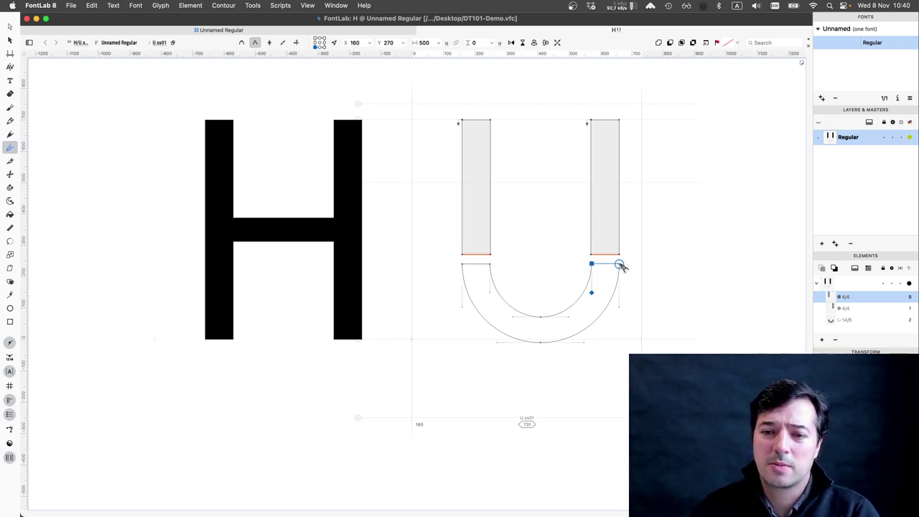
pyautogui.click(620, 265)
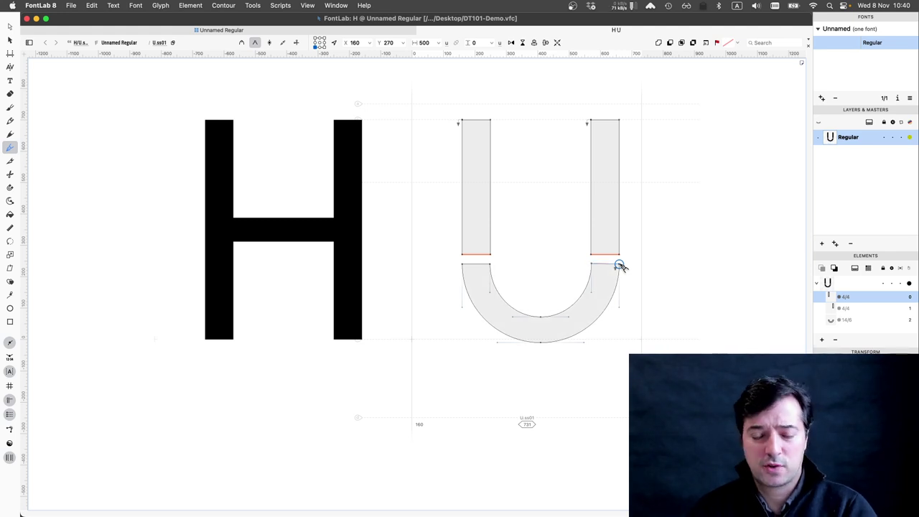
pyautogui.press('space')
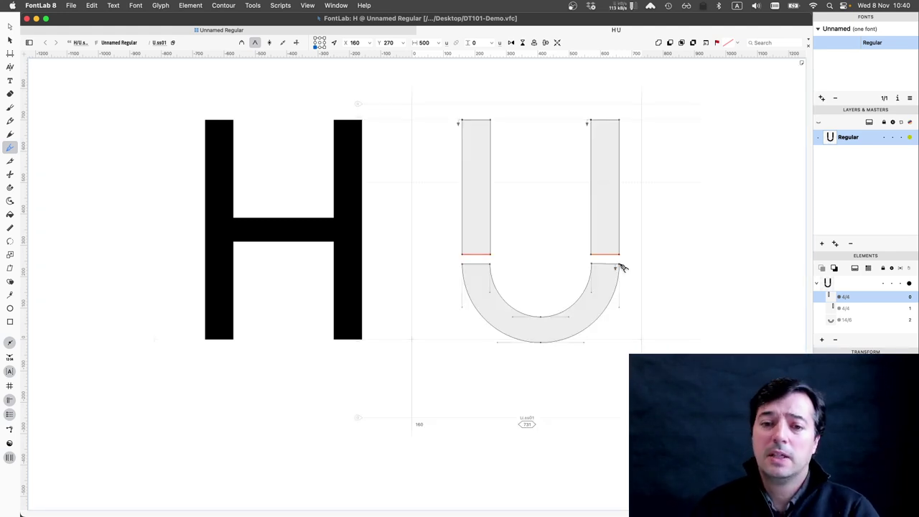
pyautogui.press('super+z')
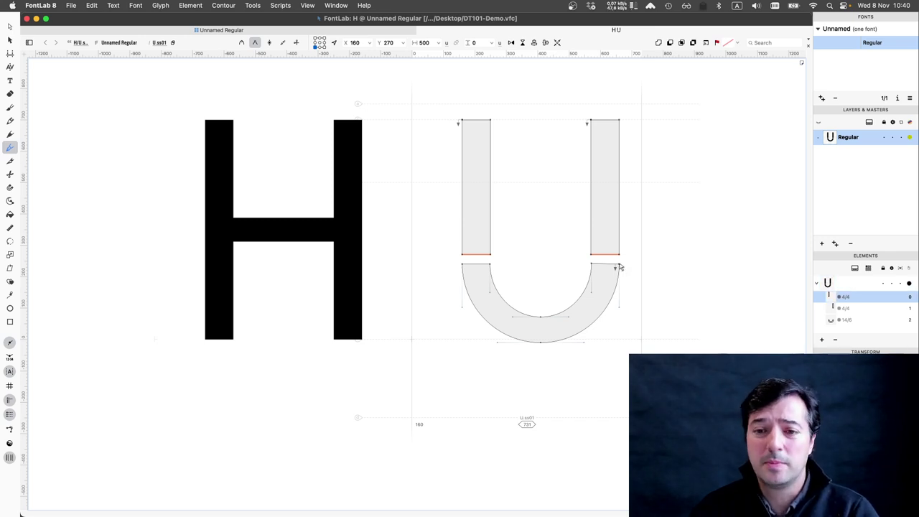
pyautogui.press('super')
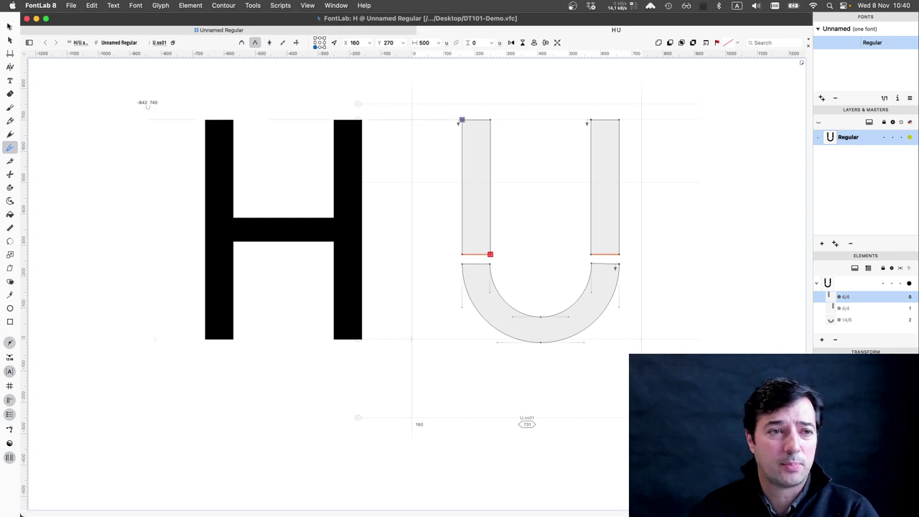
# - Lower both stems' bottom edges back onto the curved bottom, the first stem's to Y 240 and the second stem's inner node to Y 242
pyautogui.click(10, 27)
pyautogui.press('a')
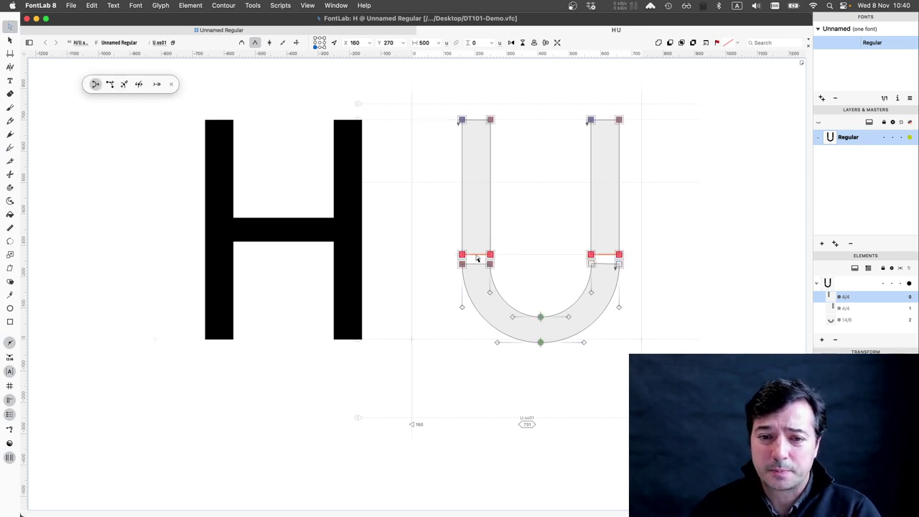
pyautogui.click(476, 259)
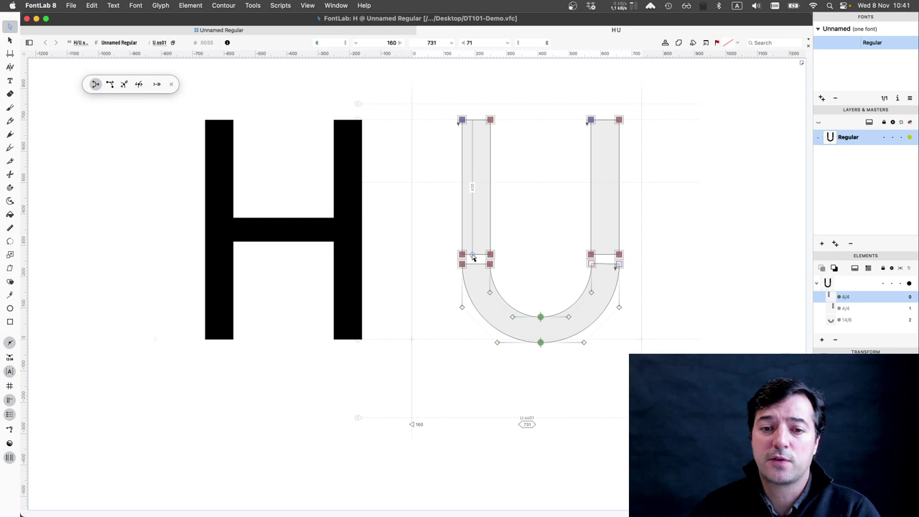
pyautogui.click(473, 255)
pyautogui.moveTo(473, 257); pyautogui.dragTo(461, 263)
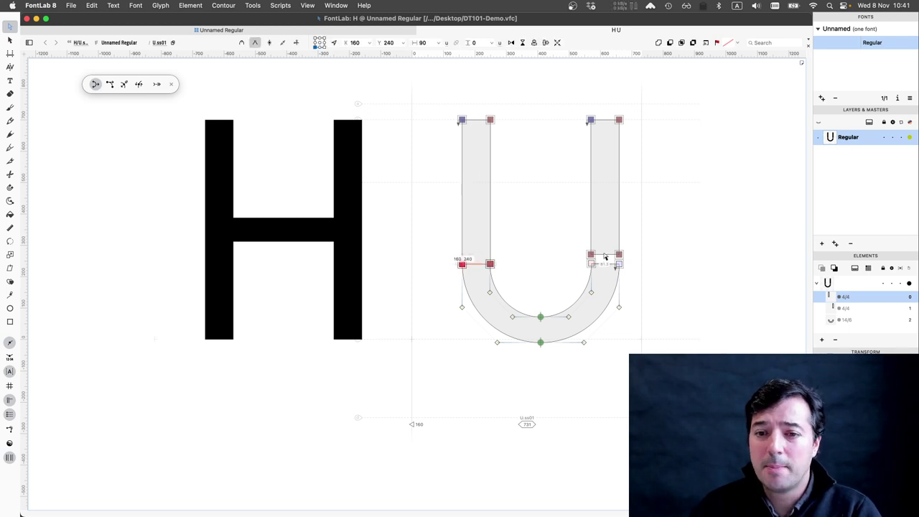
pyautogui.click(591, 255)
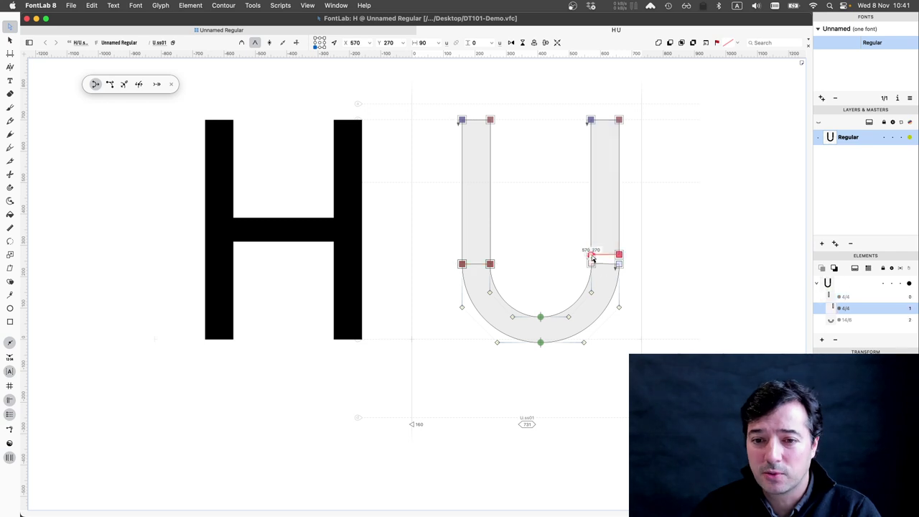
pyautogui.moveTo(592, 258); pyautogui.dragTo(593, 266)
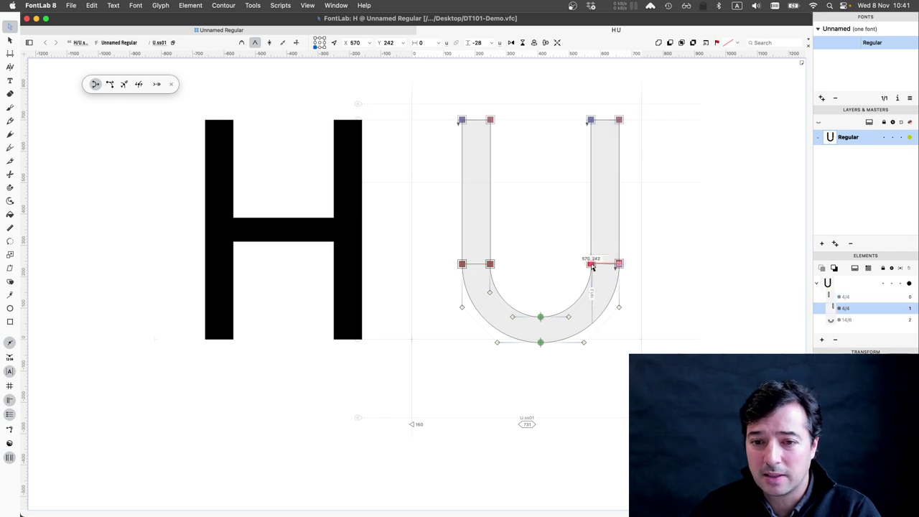
# - Align the top and junction nodes of each stem edge vertically, at X 160, 249, 571 and 660
pyautogui.click(462, 264)
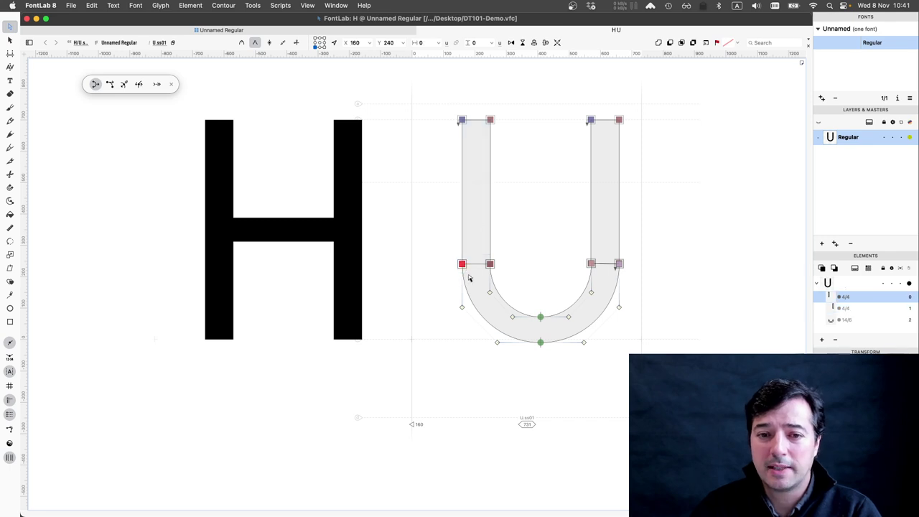
pyautogui.moveTo(448, 92); pyautogui.dragTo(470, 277)
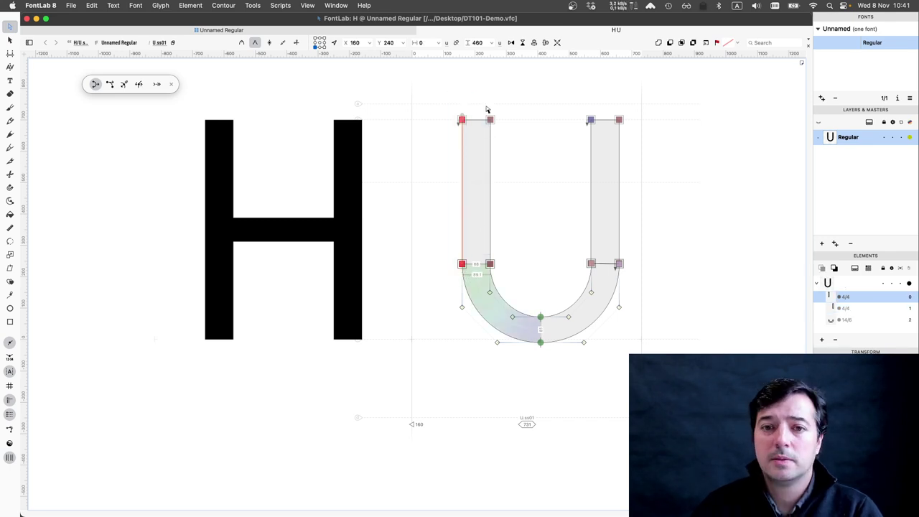
pyautogui.moveTo(483, 113); pyautogui.dragTo(505, 280)
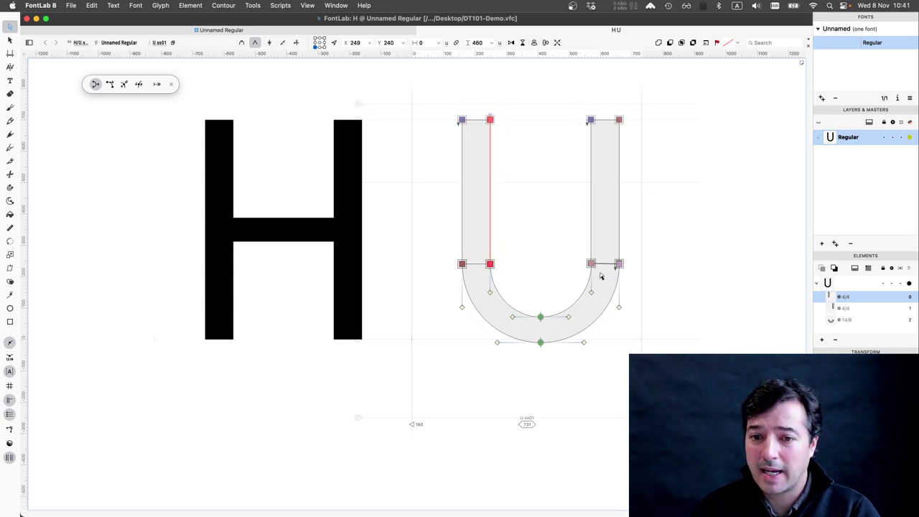
pyautogui.press('Tab')
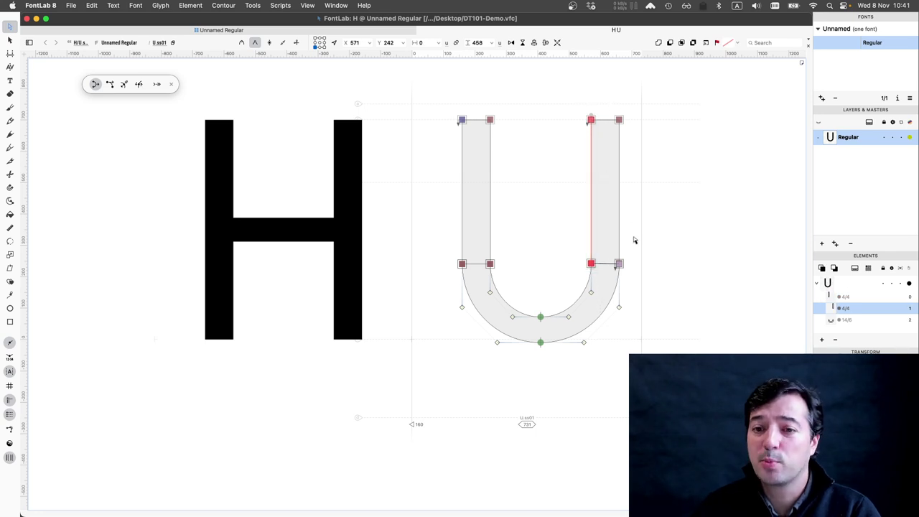
pyautogui.moveTo(611, 108); pyautogui.dragTo(629, 272)
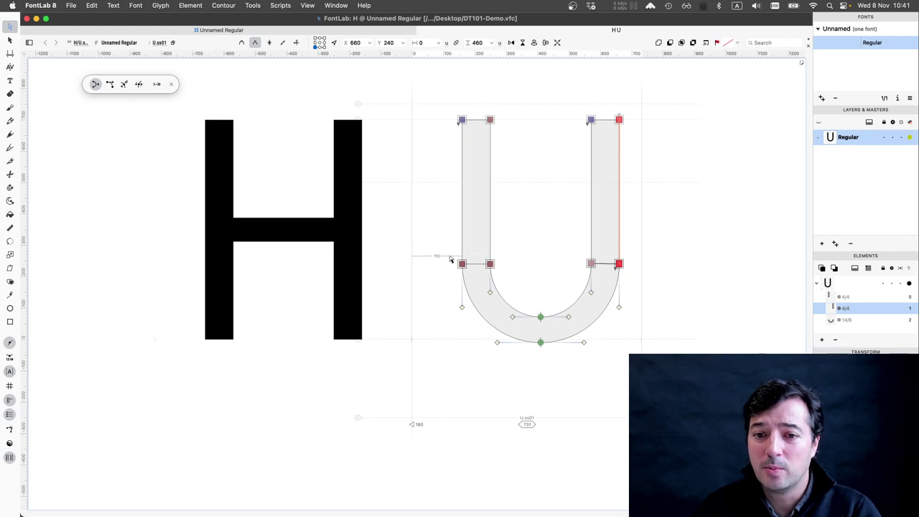
# - Level all junction nodes between the stems and the curved bottom at Y 241 and preview the filled U
pyautogui.moveTo(447, 257); pyautogui.dragTo(634, 273)
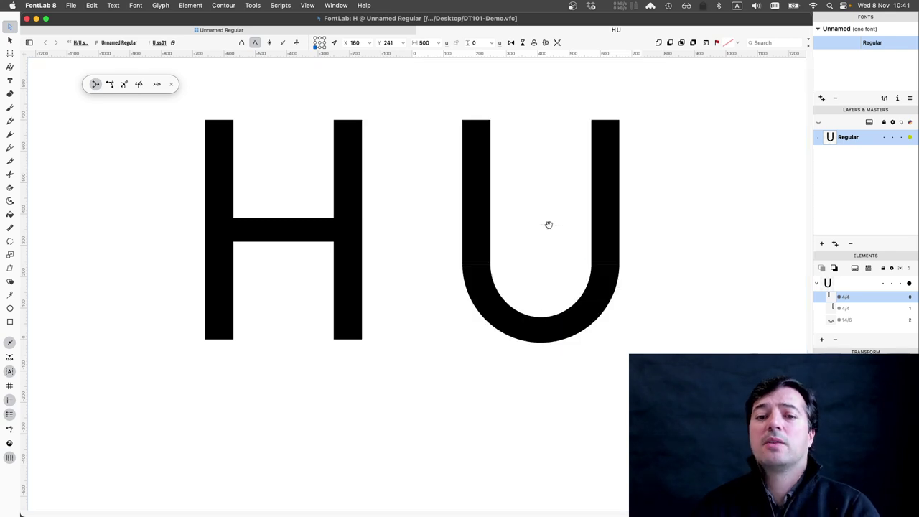
pyautogui.press('space')
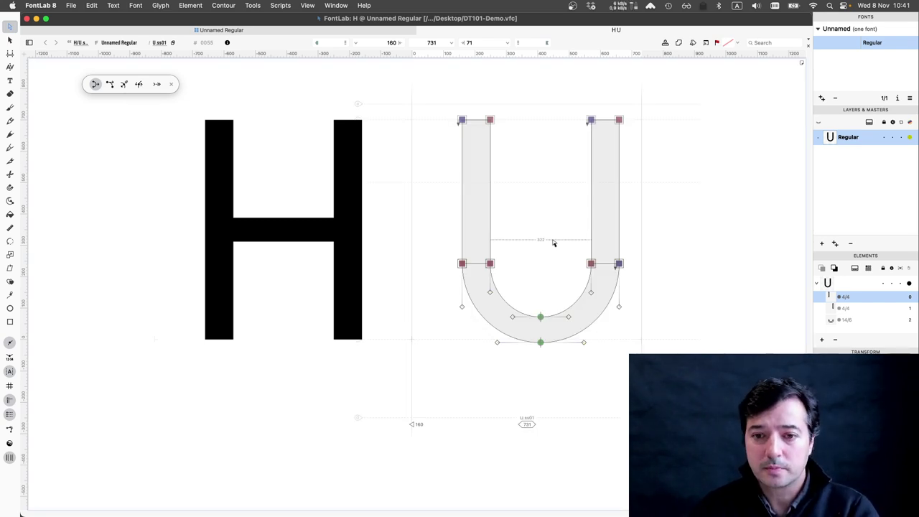
pyautogui.press('super+=')
pyautogui.press('super+=')
pyautogui.press('space')
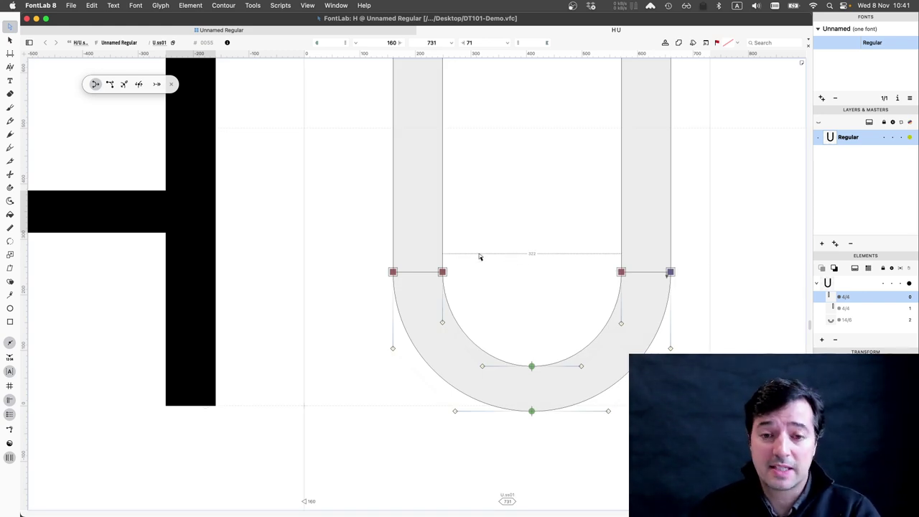
# - Select every contour of the U and try to merge the stems and curved bottom with Remove Overlap
pyautogui.press('super+a')
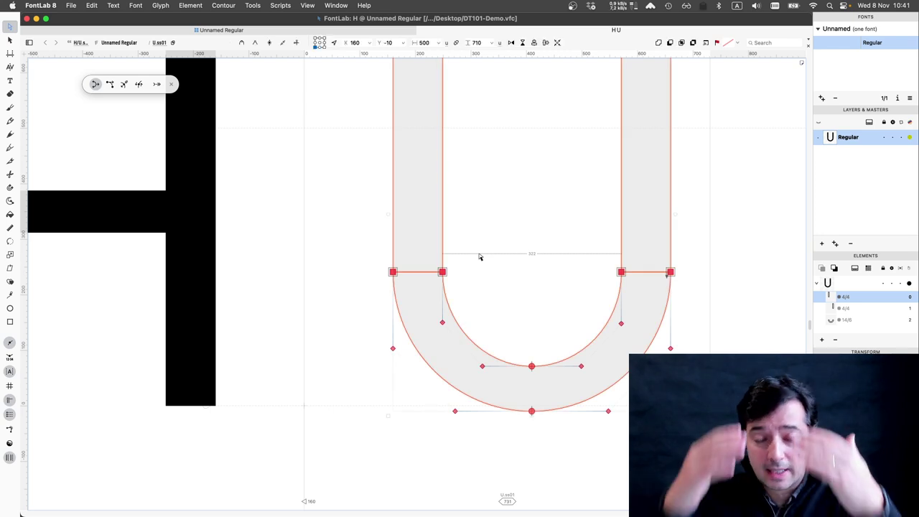
pyautogui.click(225, 6)
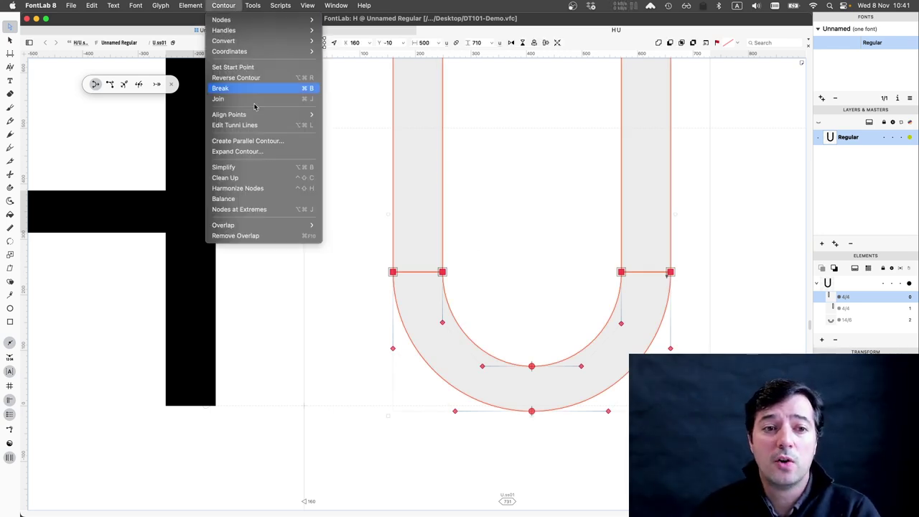
pyautogui.moveTo(249, 227)
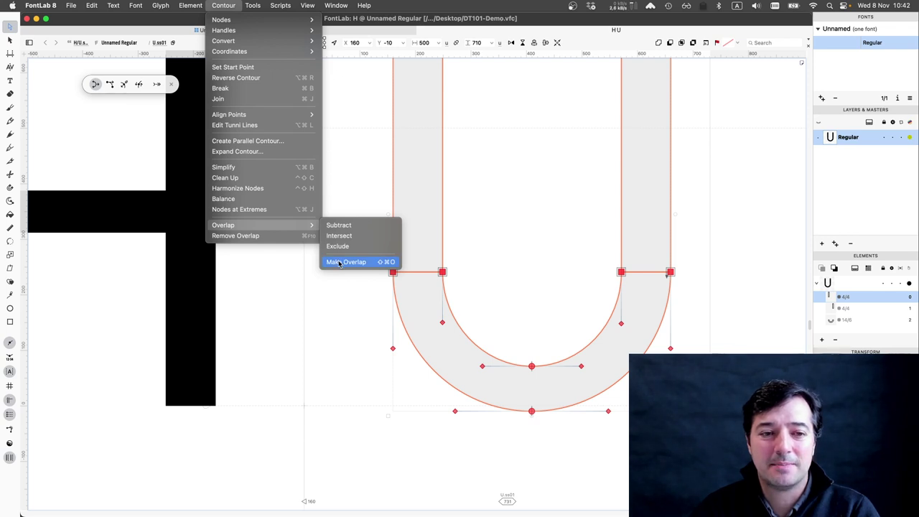
pyautogui.click(296, 236)
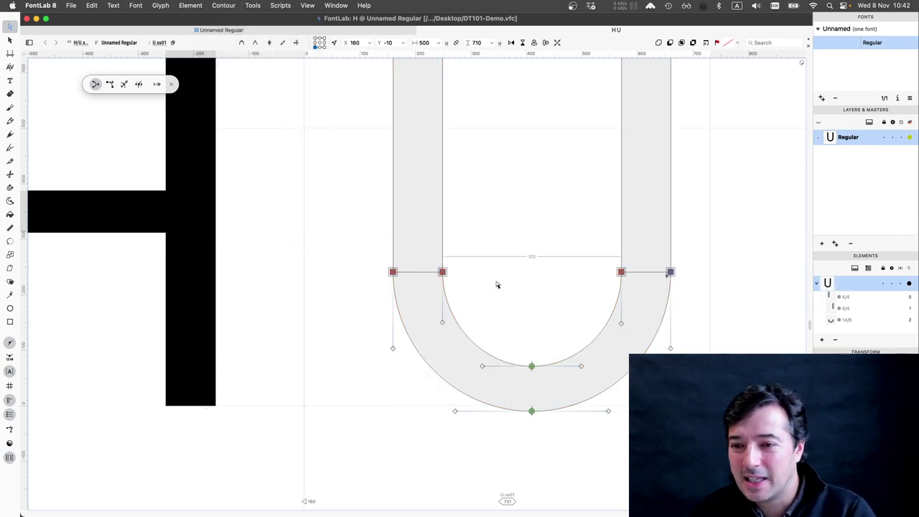
pyautogui.click(517, 293)
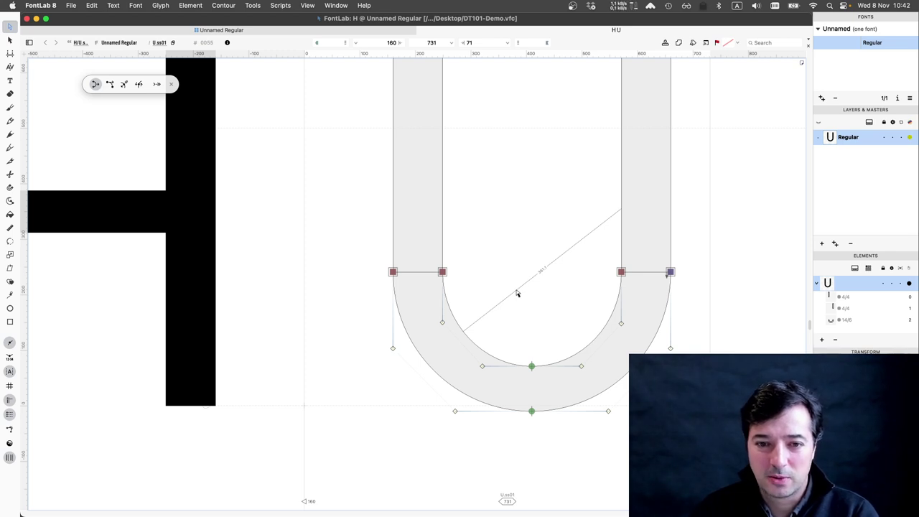
# - Lower the bottom edges of both stems to Y 231 so they overlap the curved bottom
pyautogui.doubleClick(404, 274)
pyautogui.click(417, 274)
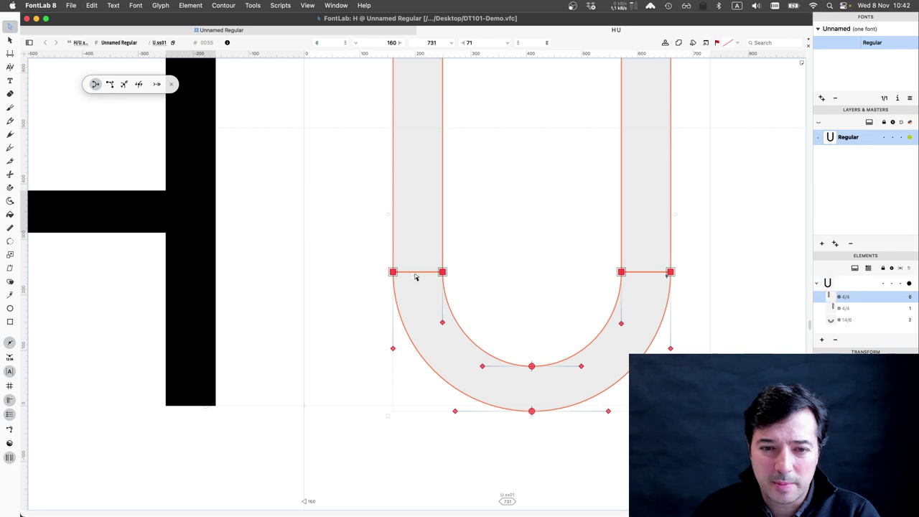
pyautogui.click(417, 274)
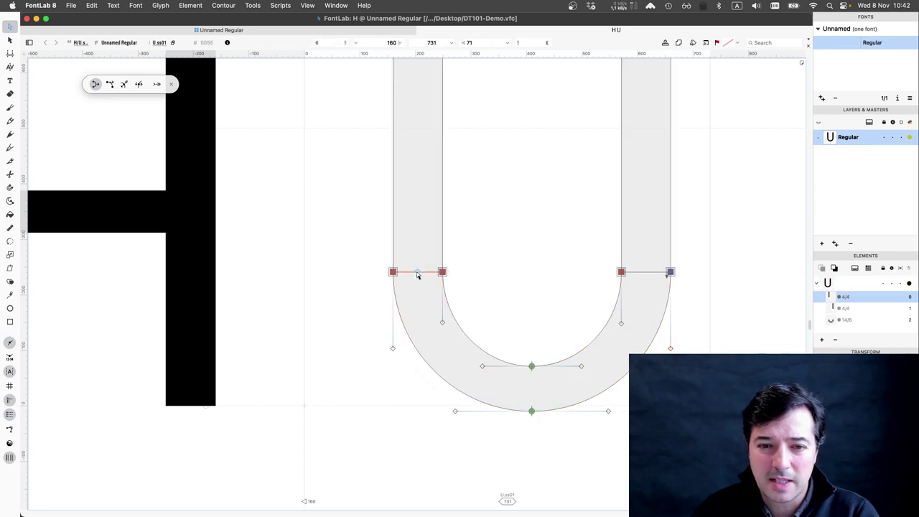
pyautogui.hotkey('shift', 'Up')
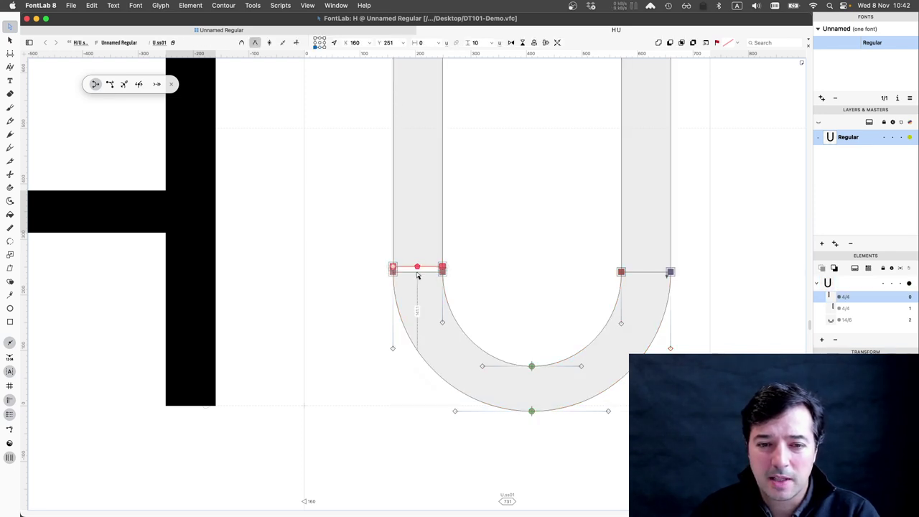
pyautogui.hotkey('shift', 'Down')
pyautogui.hotkey('shift', 'Down')
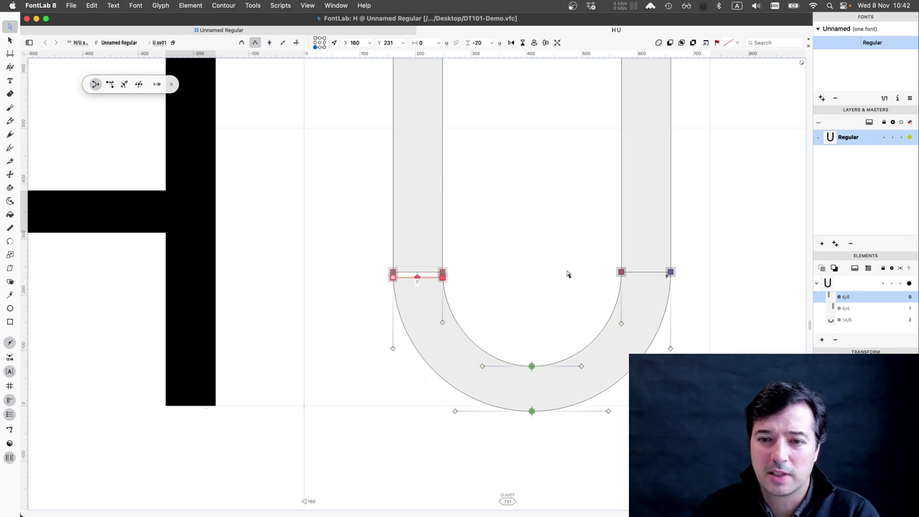
pyautogui.click(641, 273)
pyautogui.hotkey('shift', 'Down')
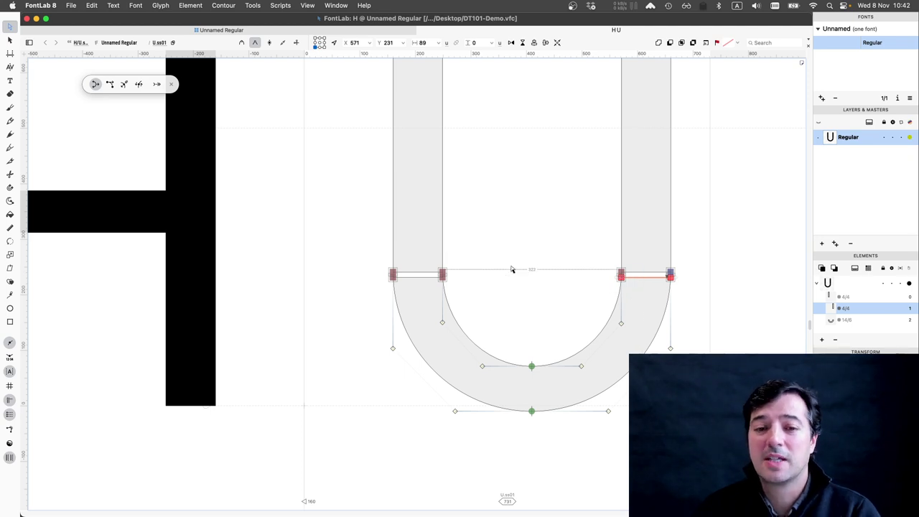
# - Reverse the direction of the curved bottom's contour
pyautogui.click(442, 232)
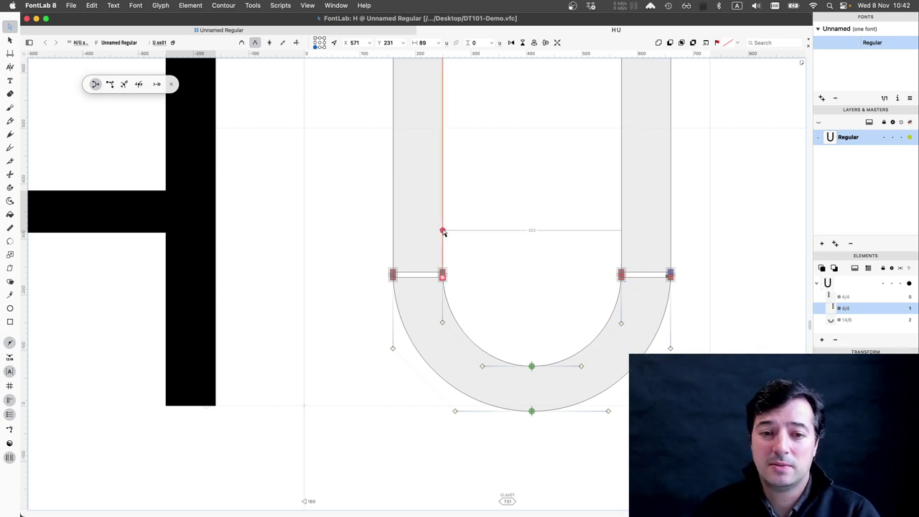
pyautogui.click(467, 337)
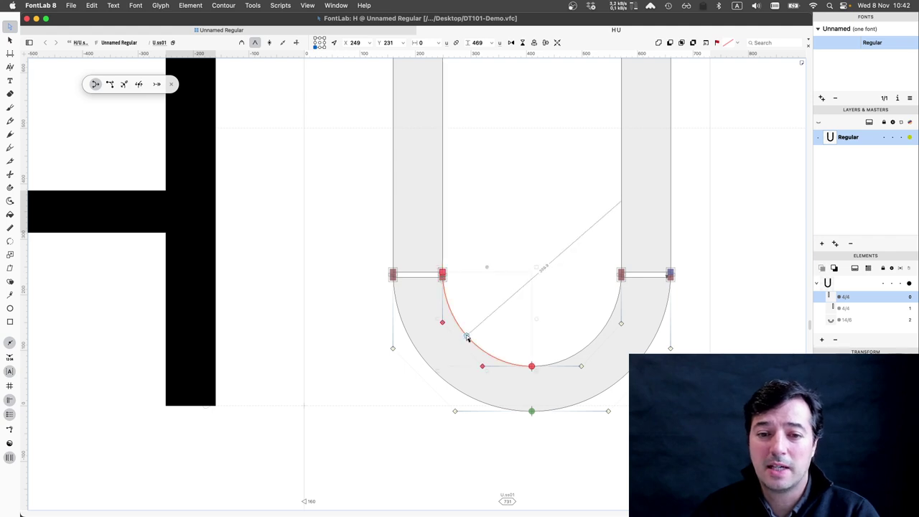
pyautogui.doubleClick(467, 337)
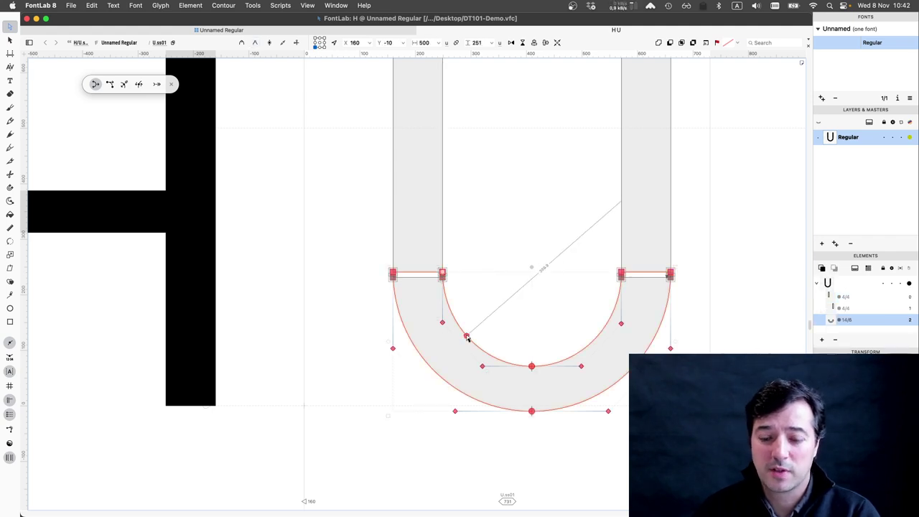
pyautogui.rightClick(468, 337)
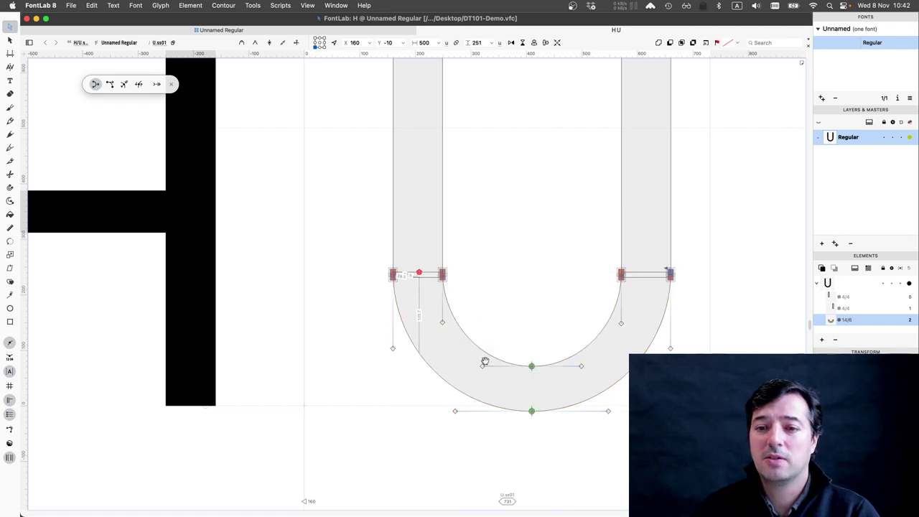
pyautogui.press('`')
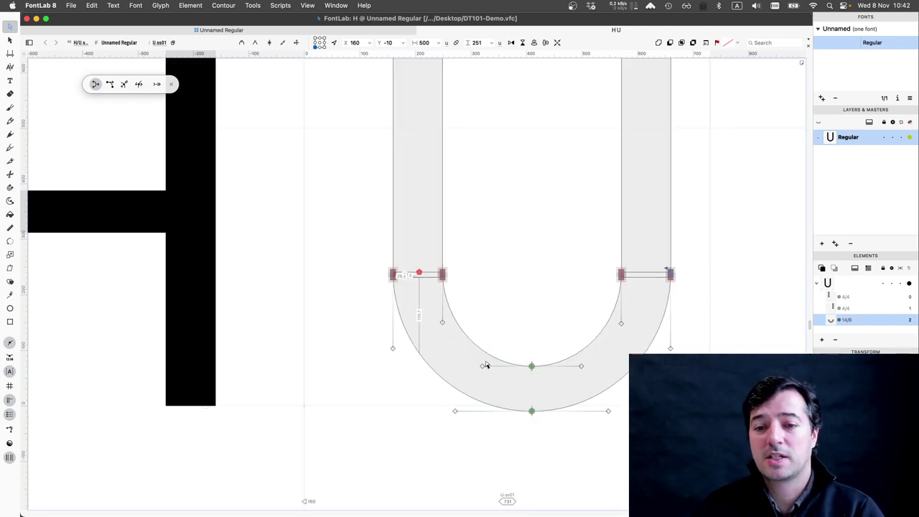
pyautogui.press('space')
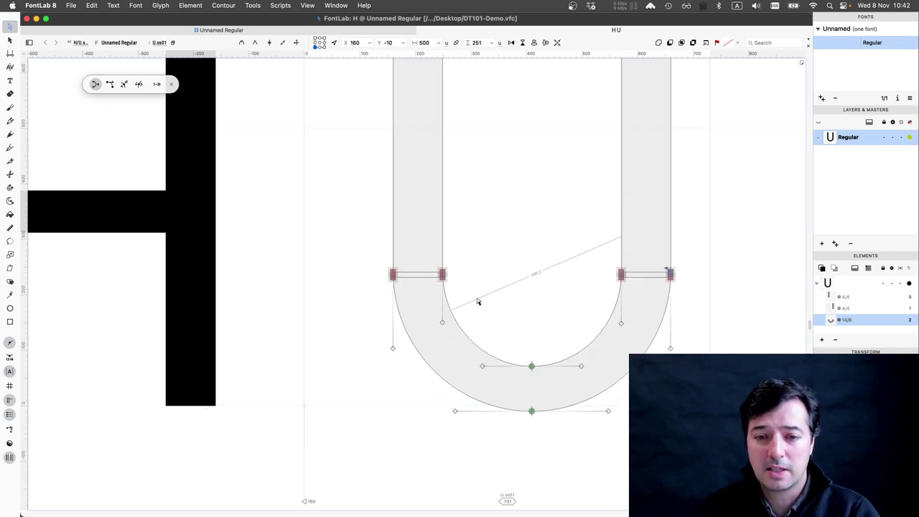
# - Merge the stems and curved bottom into one contour by selecting everything and applying Remove Overlap
pyautogui.press('super+a')
pyautogui.press('super+a')
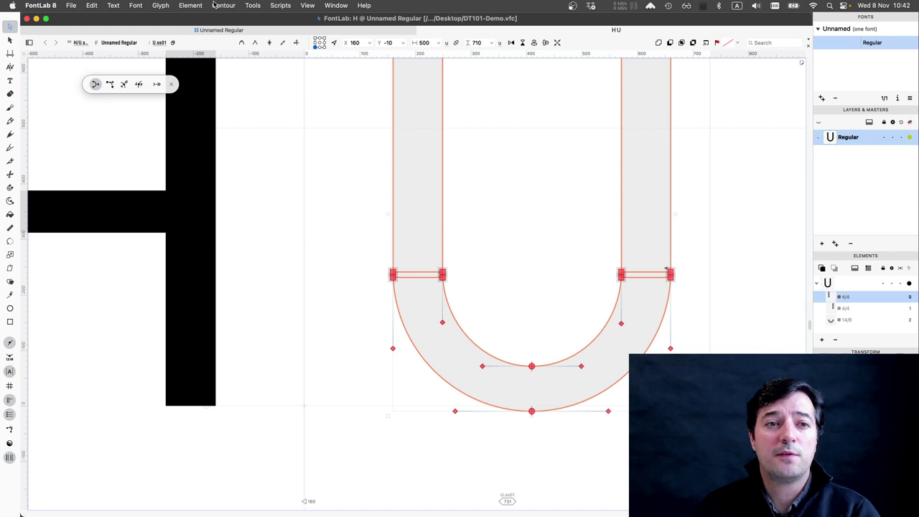
pyautogui.click(222, 6)
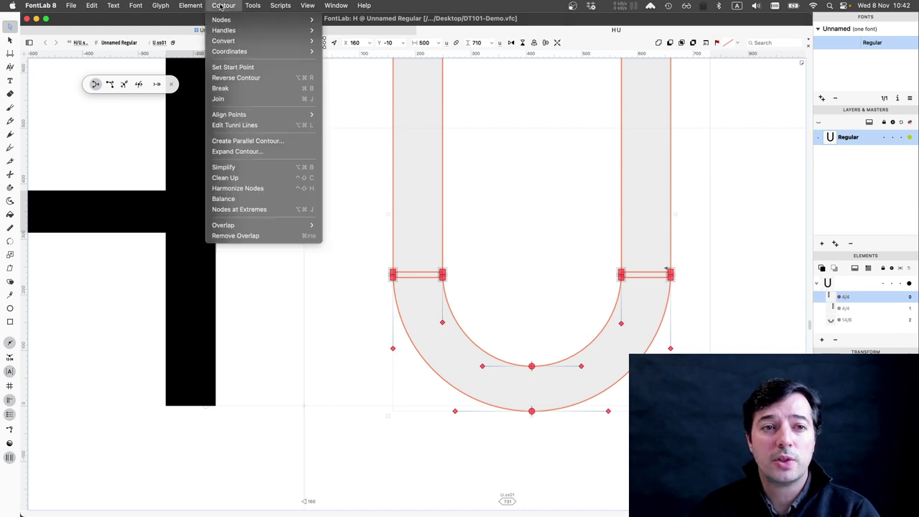
pyautogui.click(244, 237)
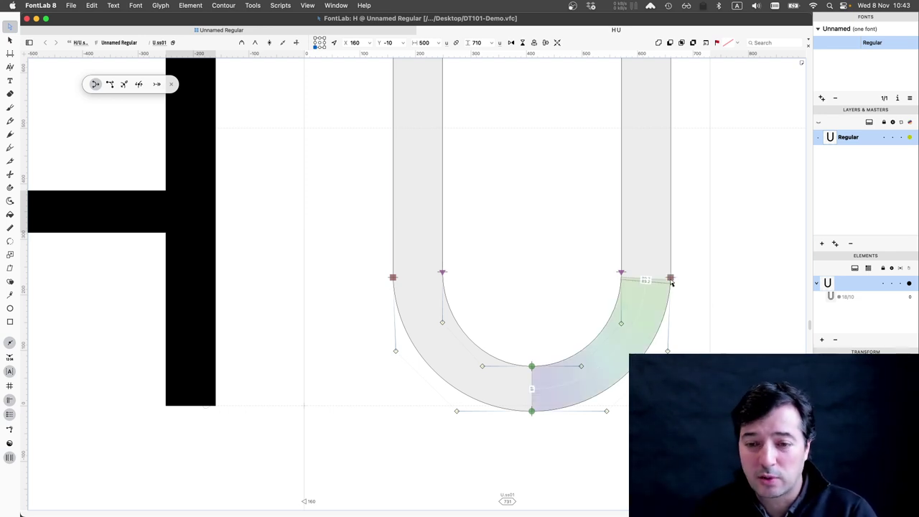
# - Add the regular U after the alternate U in the text and open it for editing to compare their junction nodes
pyautogui.scroll(-5, 672, 282)
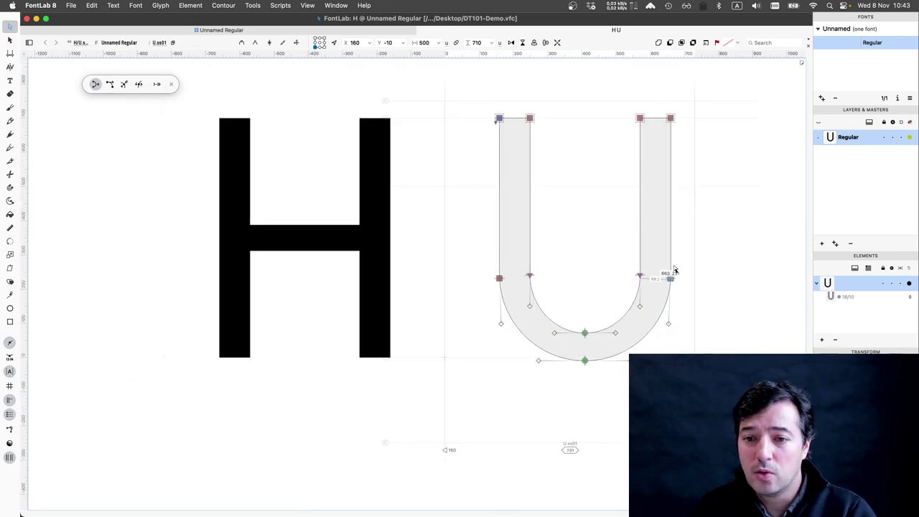
pyautogui.write('t')
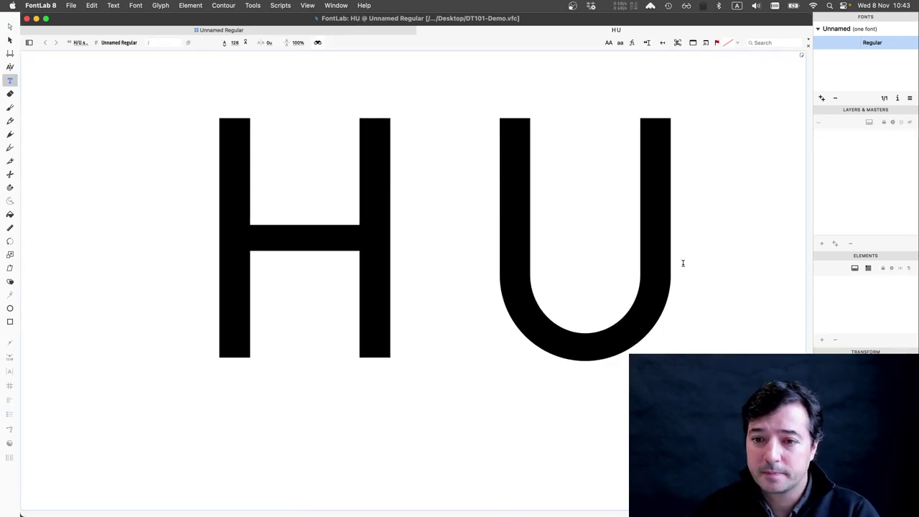
pyautogui.write('U')
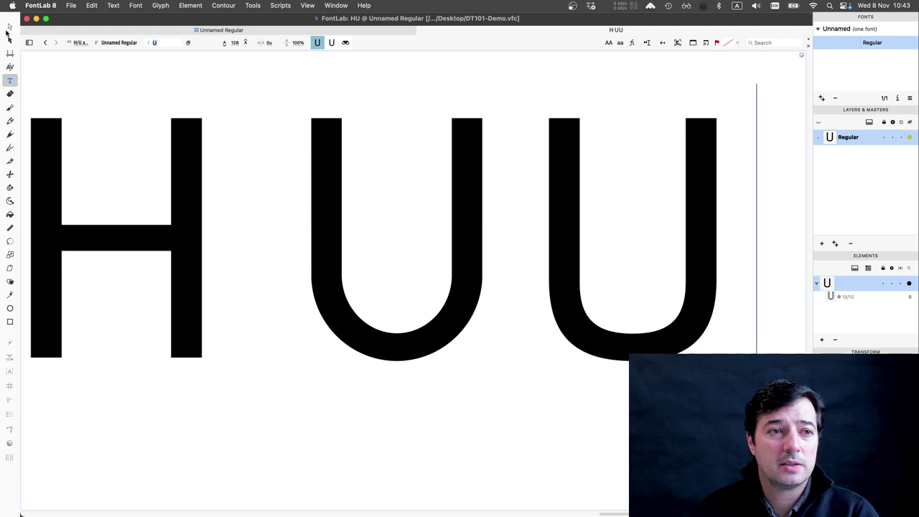
pyautogui.click(8, 27)
pyautogui.click(552, 268)
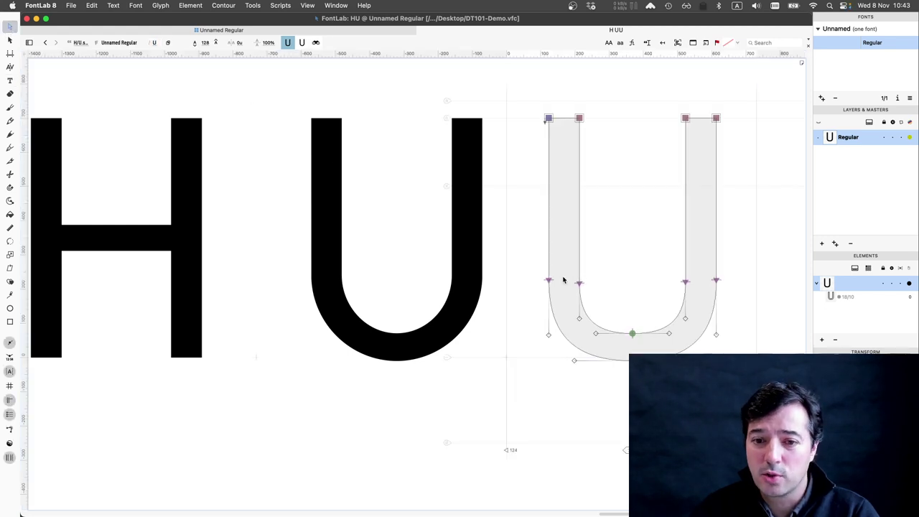
pyautogui.click(654, 300)
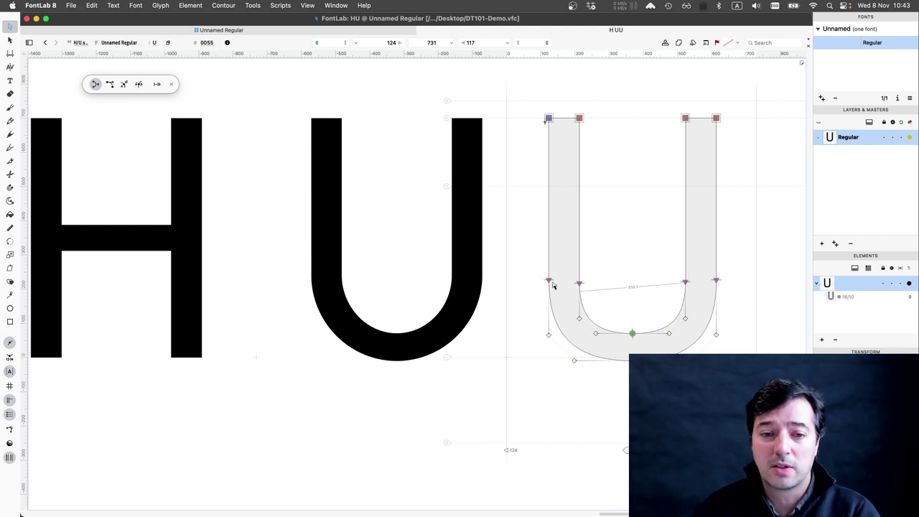
# - Convert the alternate U's outer junction nodes at X 660 and X 160, Y 231, to smooth nodes
pyautogui.click(476, 289)
pyautogui.click(483, 277)
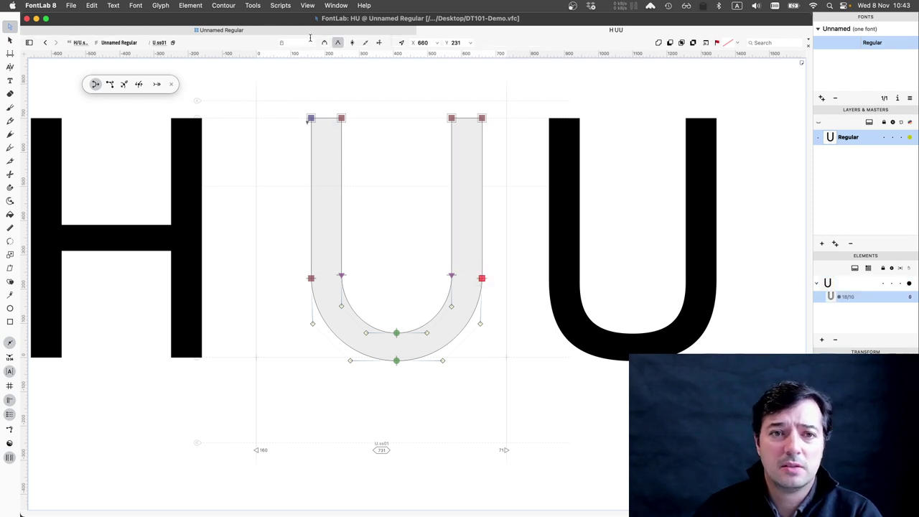
pyautogui.click(323, 44)
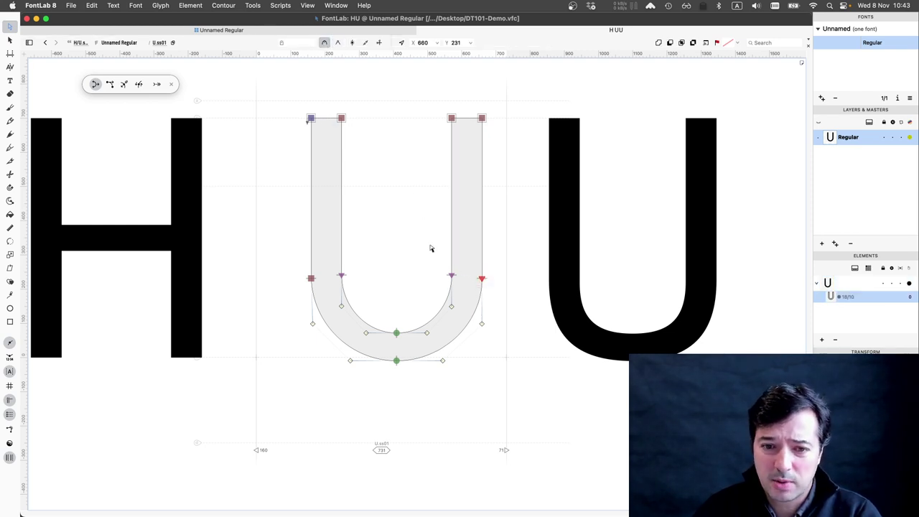
pyautogui.click(311, 278)
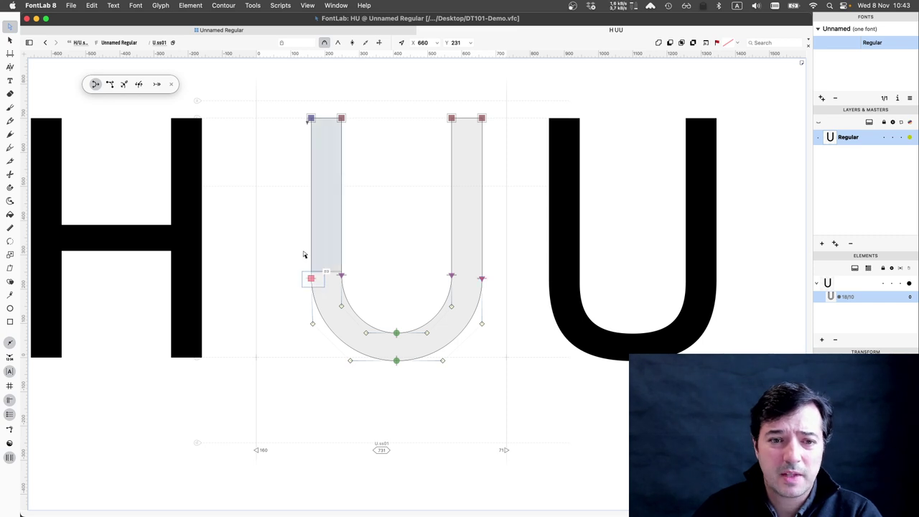
pyautogui.click(325, 44)
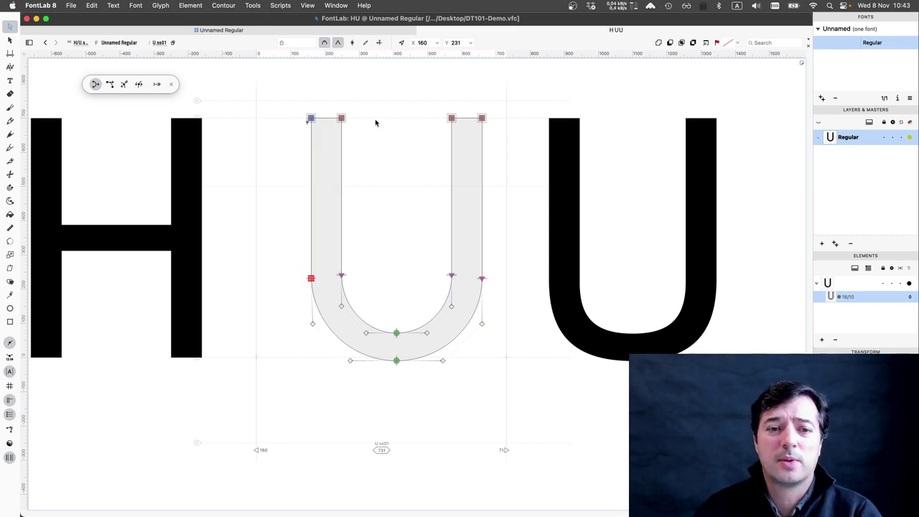
pyautogui.press('space')
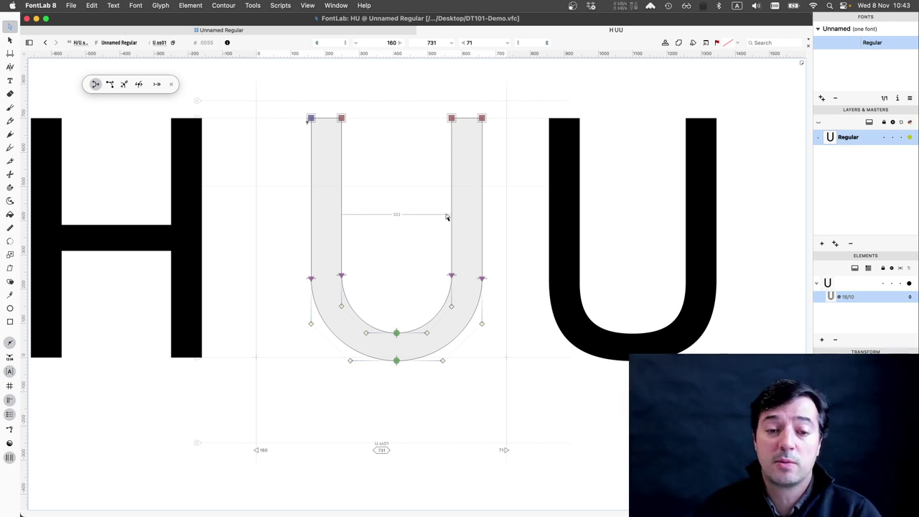
# - Undo the smooth conversion of both outer junction nodes on the alternate U
pyautogui.press('super+z')
pyautogui.press('super+z')
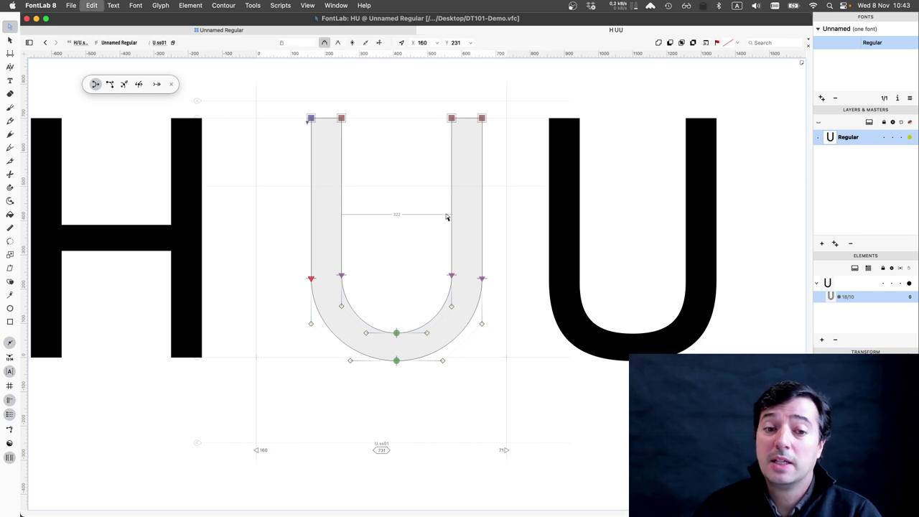
pyautogui.press('super+z')
pyautogui.press('super+z')
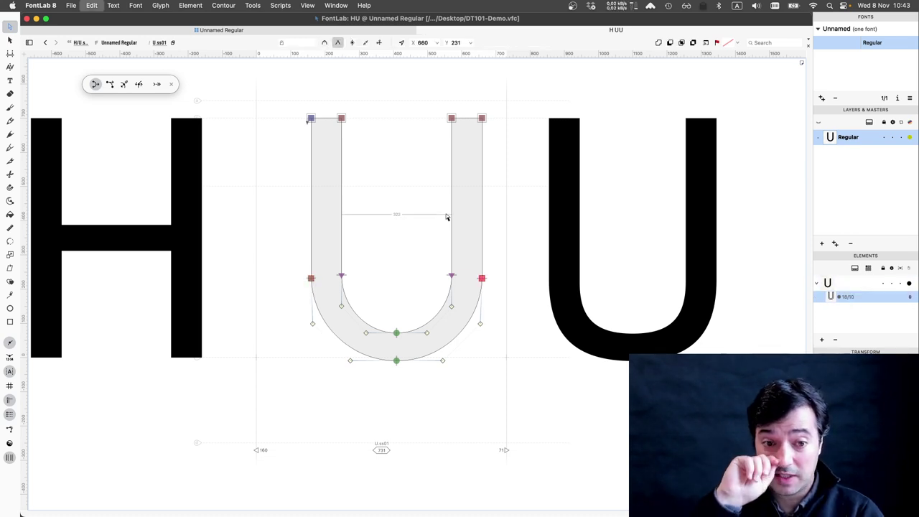
# - Undo the overlap removal and the reversal of the curved bottom's contour direction
pyautogui.press('super+z')
pyautogui.press('super+z')
pyautogui.press('super+z')
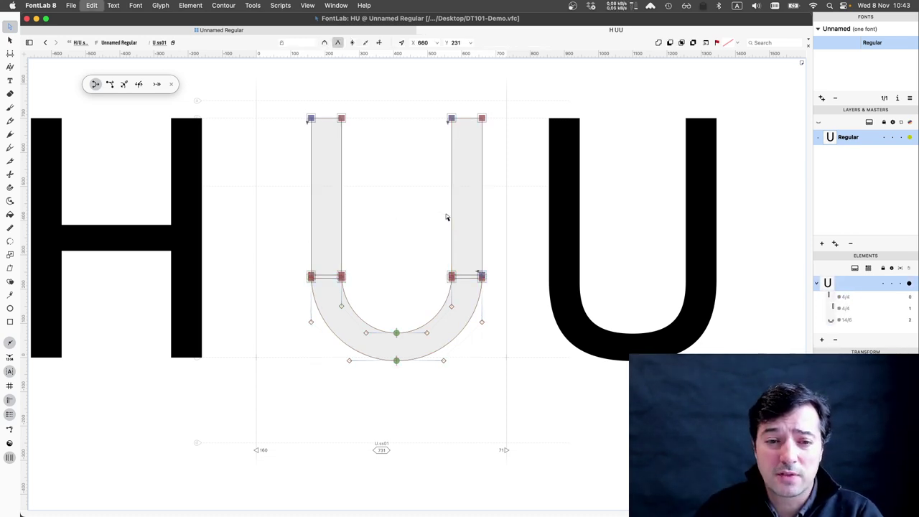
pyautogui.press('super+z')
pyautogui.press('super+z')
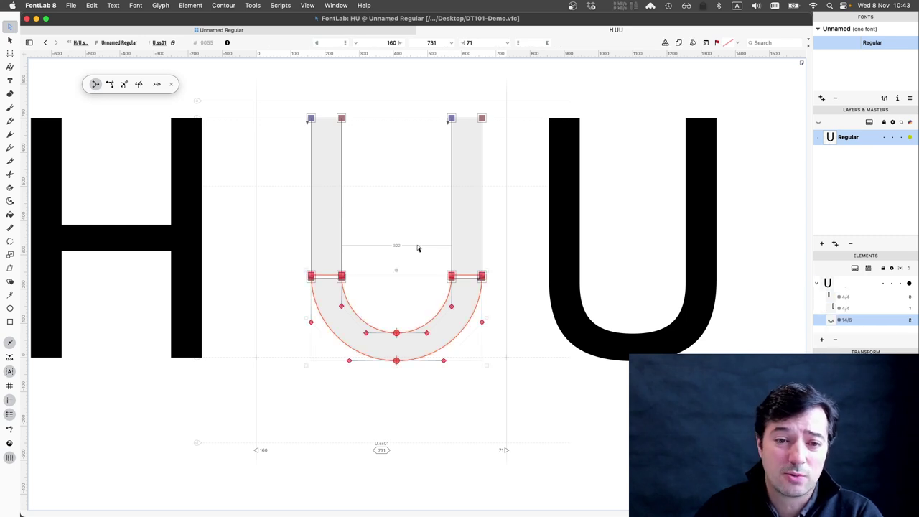
# - Raise the bottom edges of the alternate U's two stems to Y 251, clear of the curved bottom
pyautogui.press('Tab')
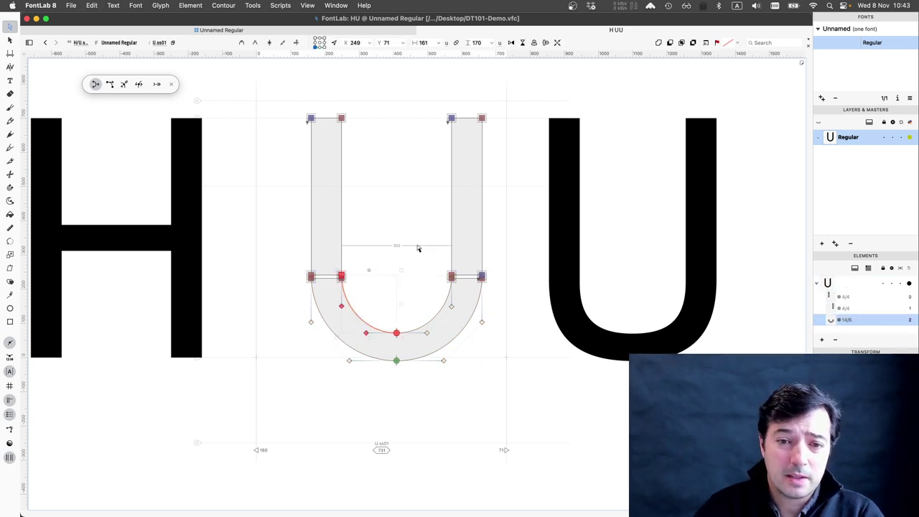
pyautogui.press('Tab')
pyautogui.press('Tab')
pyautogui.press('Tab')
pyautogui.press('Tab')
pyautogui.press('Tab')
pyautogui.press('Tab')
pyautogui.press('Tab')
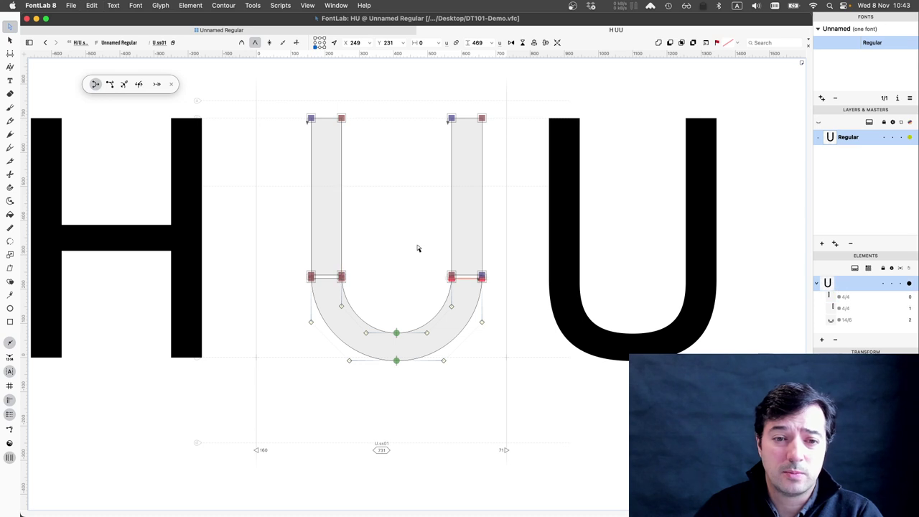
pyautogui.press('Tab')
pyautogui.press('Tab')
pyautogui.press('Tab')
pyautogui.press('Tab')
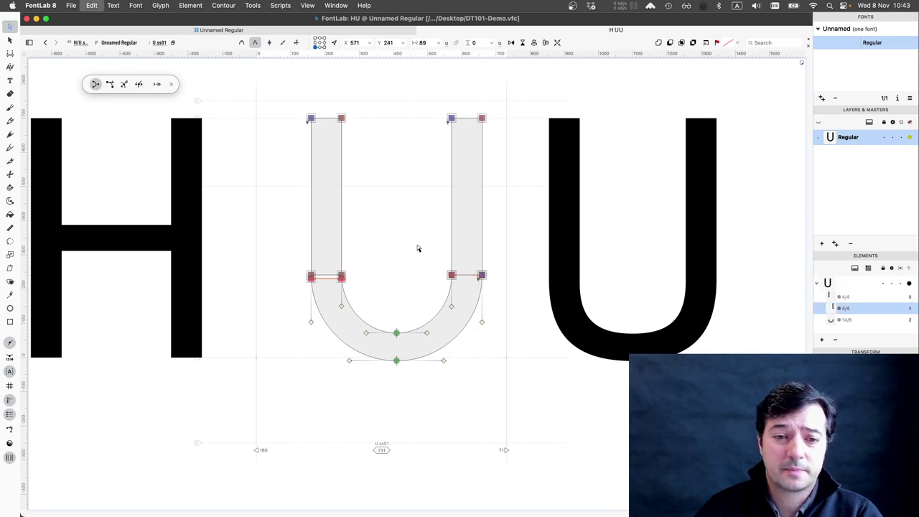
pyautogui.press('Tab')
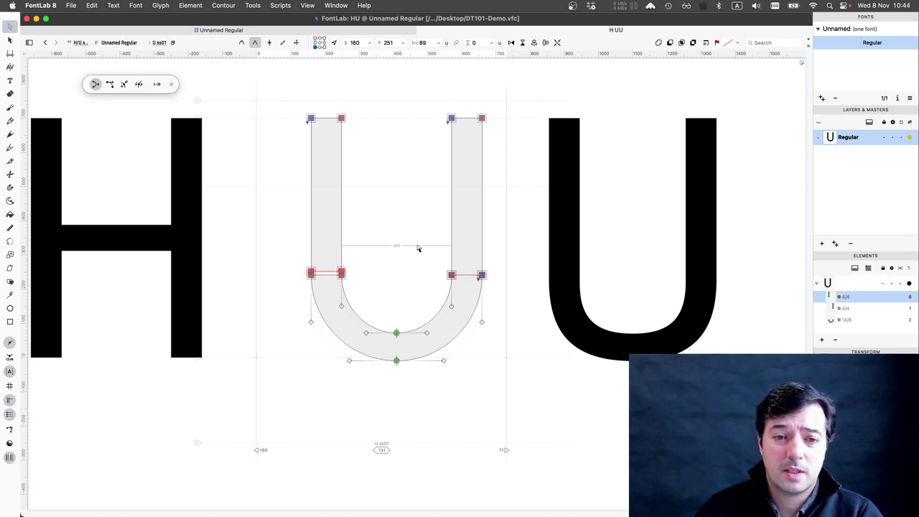
pyautogui.click(473, 276)
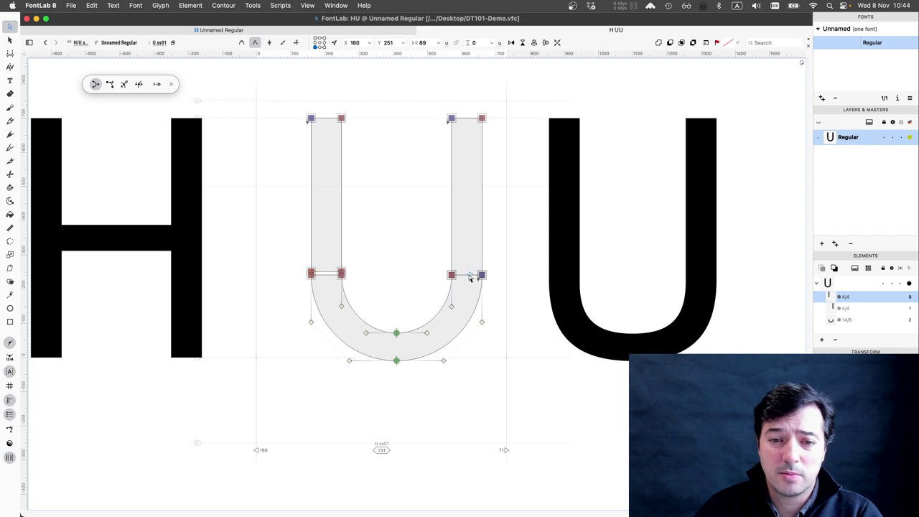
pyautogui.click(470, 277)
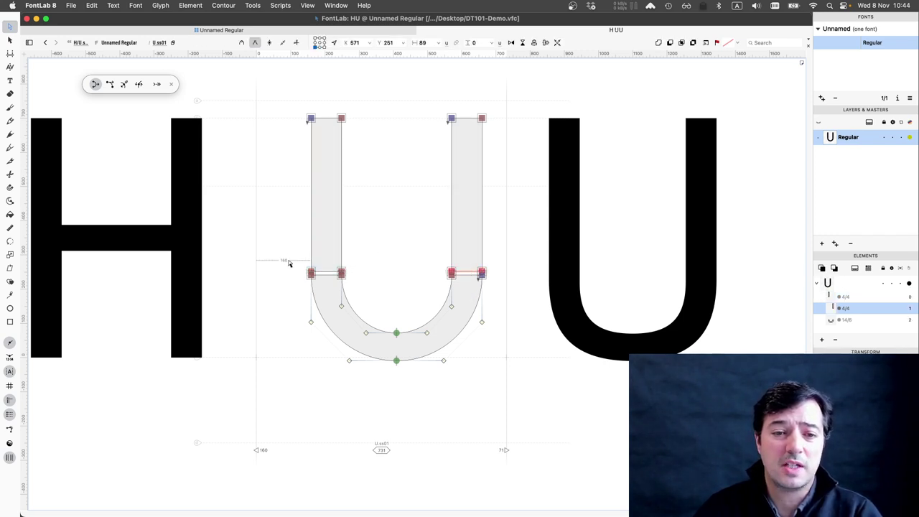
# - Preview the filled alternate U, and break the contours at all stem-to-curve junction nodes at Y 241 and Y 251
pyautogui.moveTo(289, 262); pyautogui.dragTo(410, 266)
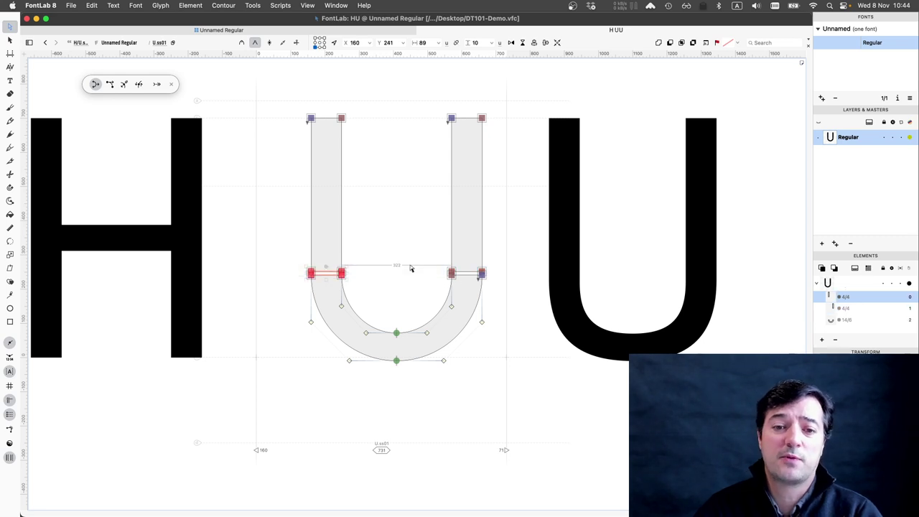
pyautogui.press('space')
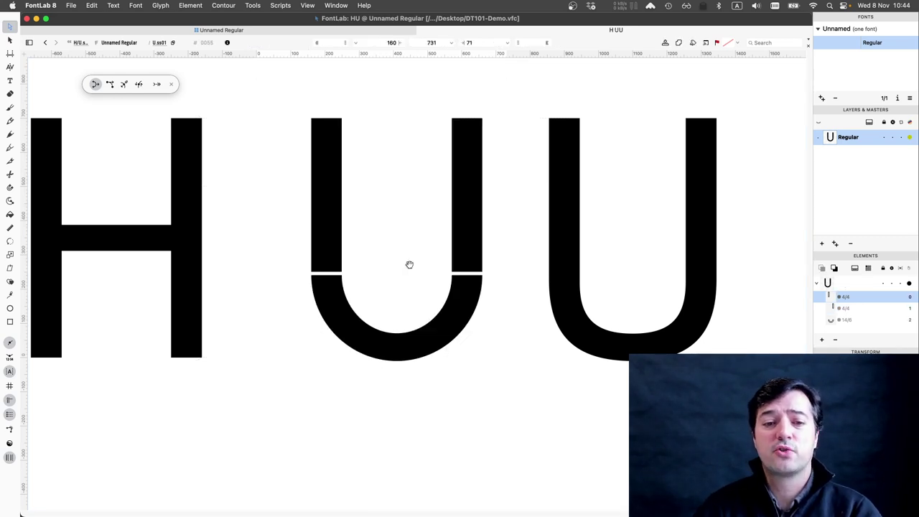
pyautogui.moveTo(302, 266); pyautogui.dragTo(487, 287)
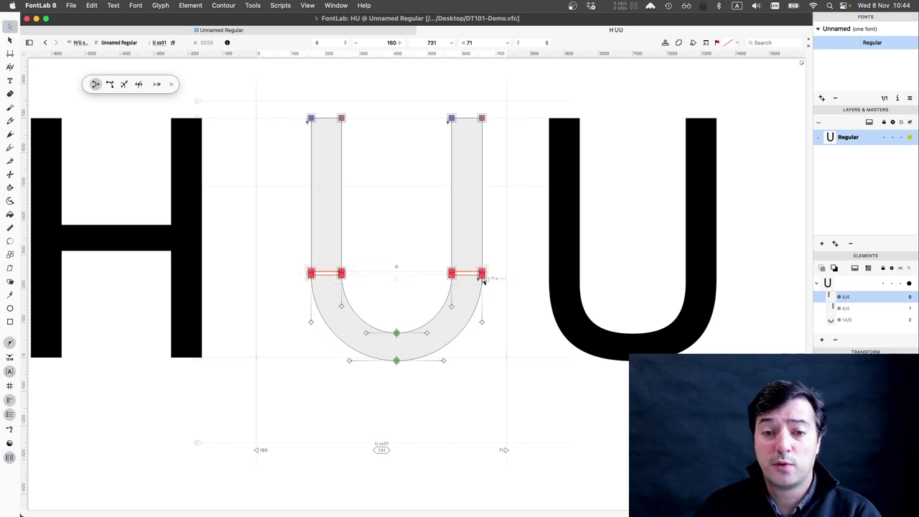
pyautogui.click(509, 359)
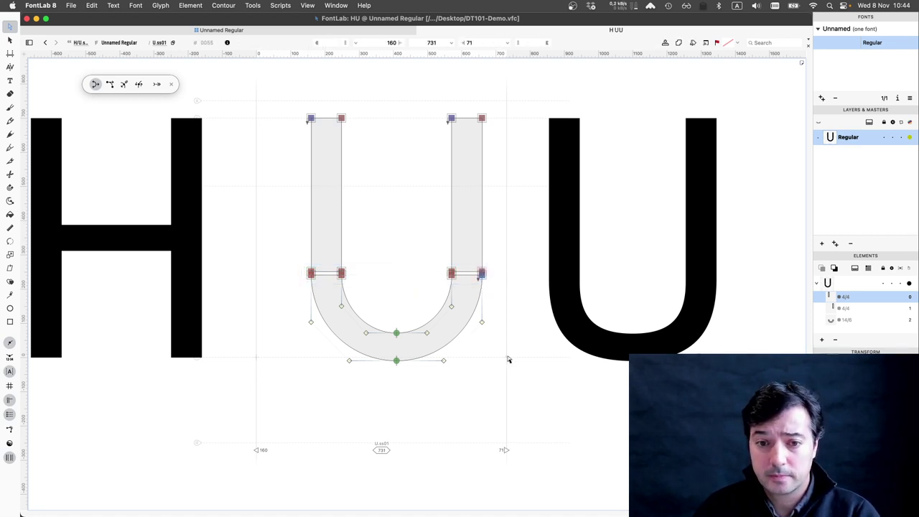
pyautogui.moveTo(299, 257); pyautogui.dragTo(494, 288)
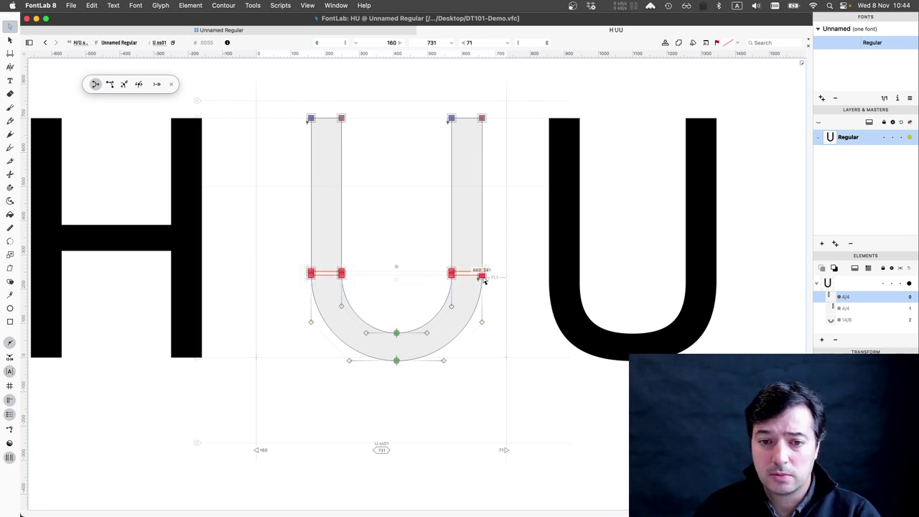
pyautogui.rightClick(483, 277)
pyautogui.moveTo(532, 397)
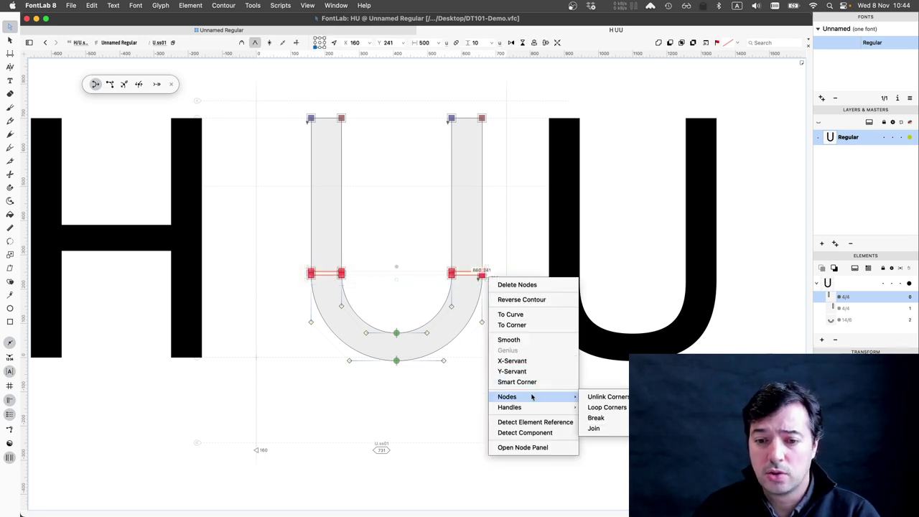
pyautogui.click(594, 420)
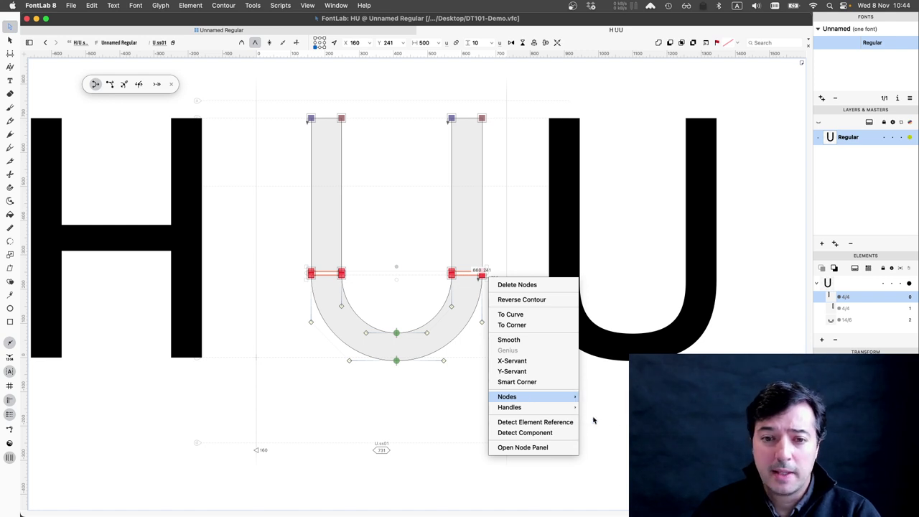
pyautogui.click(427, 289)
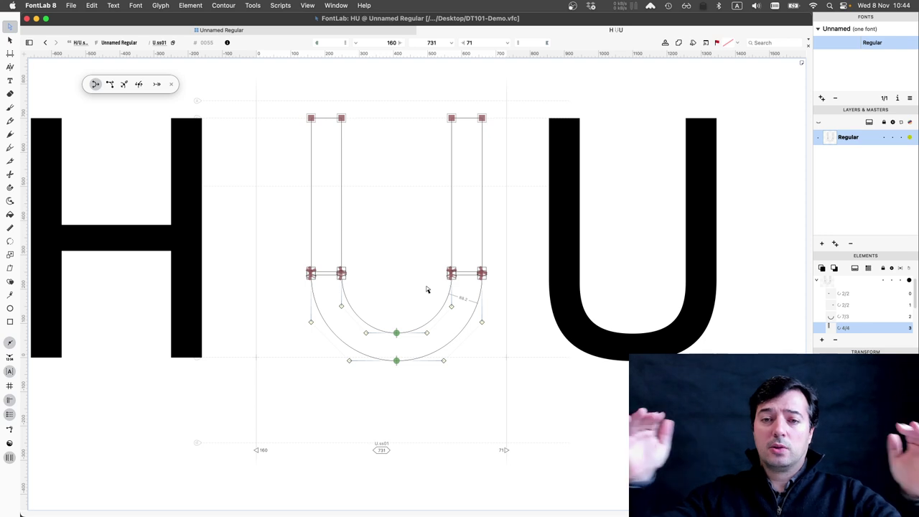
# - Delete the short horizontal segments that close the stems and the curved bottom at both junctions
pyautogui.click(465, 275)
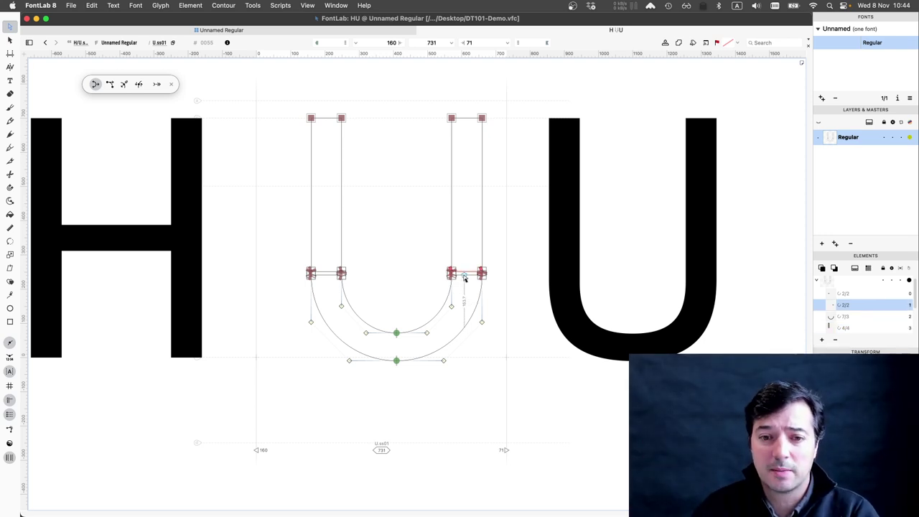
pyautogui.keyDown('shift'); pyautogui.click(325, 277); pyautogui.keyUp('shift')
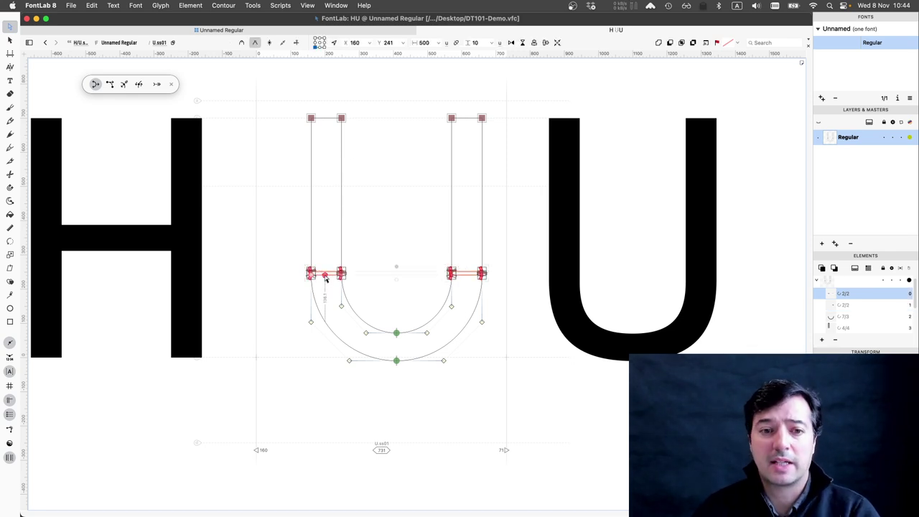
pyautogui.press('Delete')
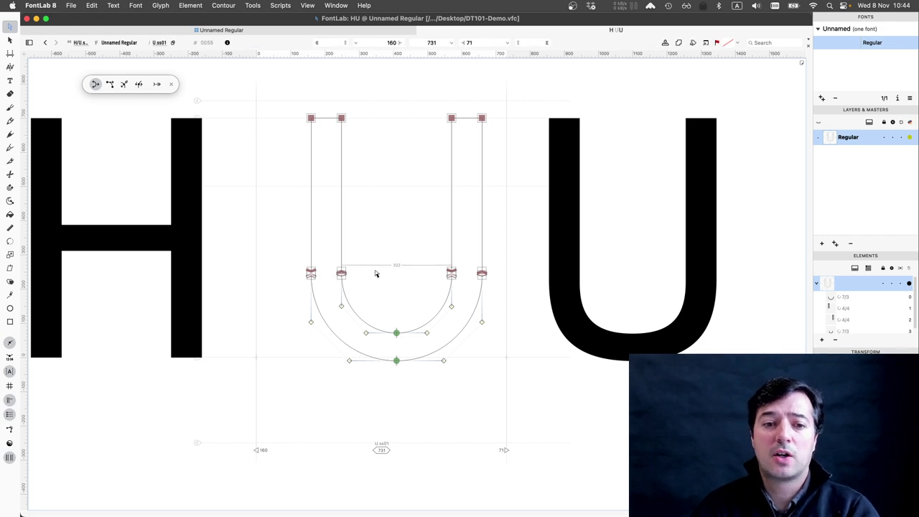
# - Join the left stem's outer open end to the curve's end node at X 160, Y 241
pyautogui.scroll(5, 375, 274)
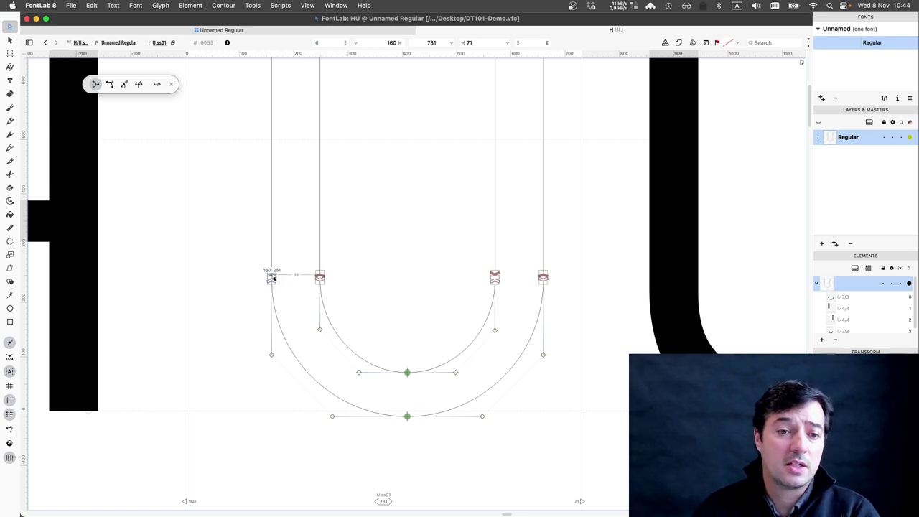
pyautogui.moveTo(272, 282); pyautogui.dragTo(272, 284)
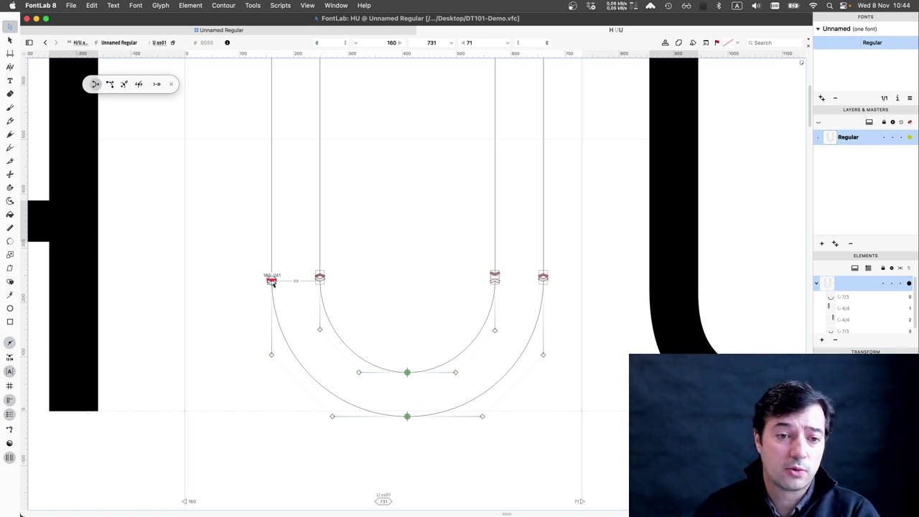
pyautogui.click(323, 298)
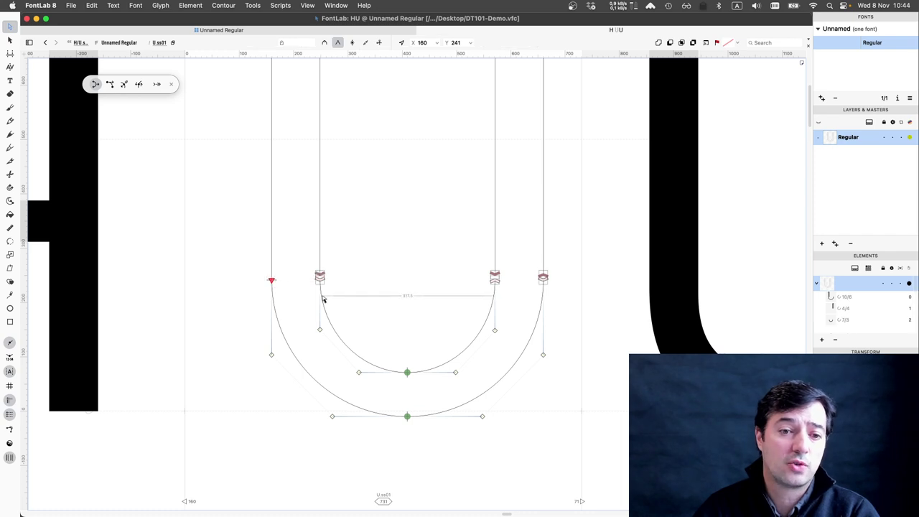
# - Join the left stem's inner open ends at X 249 with the Join command, and remove the extra node at Y 251
pyautogui.moveTo(311, 267); pyautogui.dragTo(338, 293)
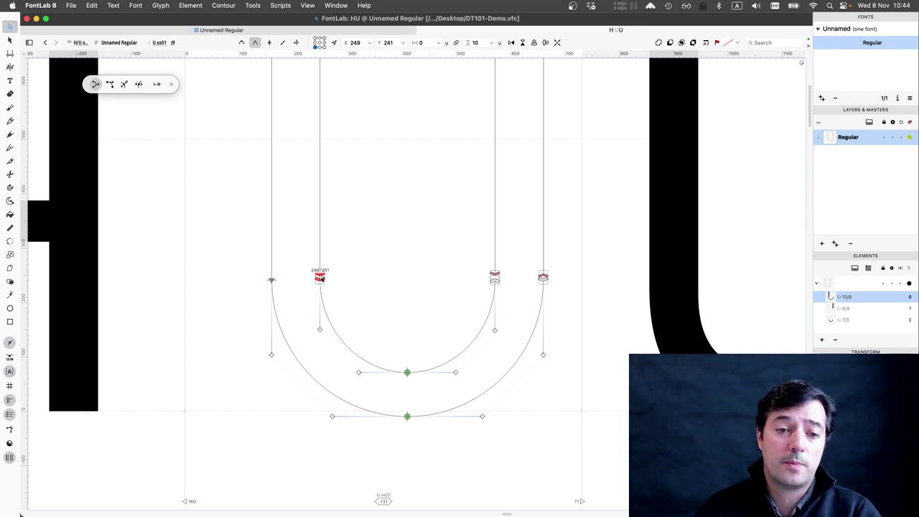
pyautogui.rightClick(321, 276)
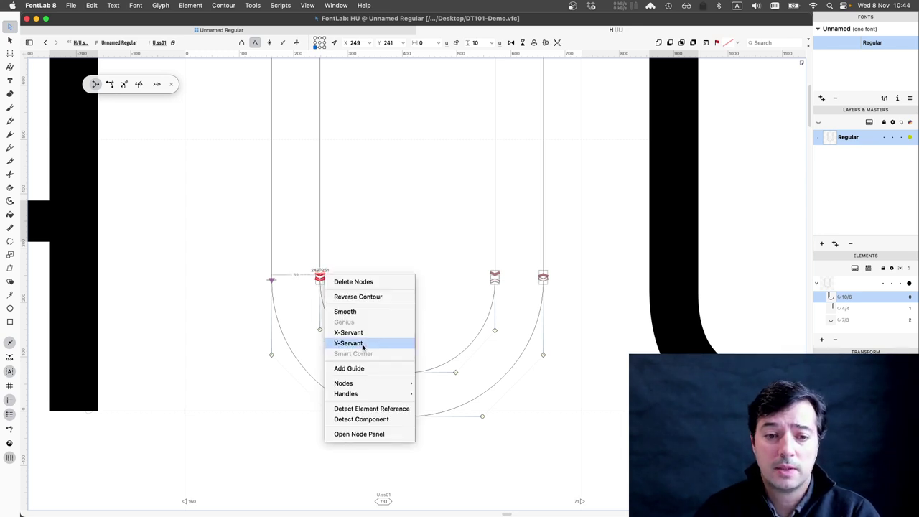
pyautogui.moveTo(365, 387)
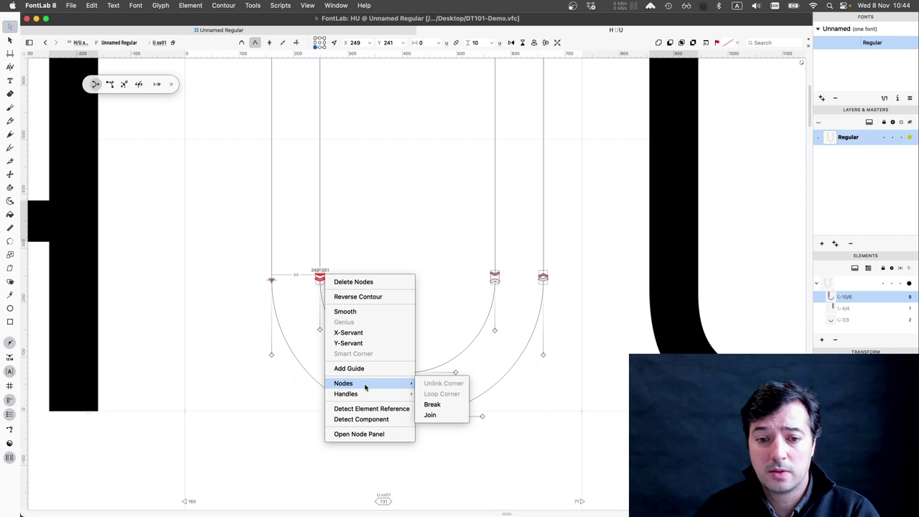
pyautogui.click(430, 415)
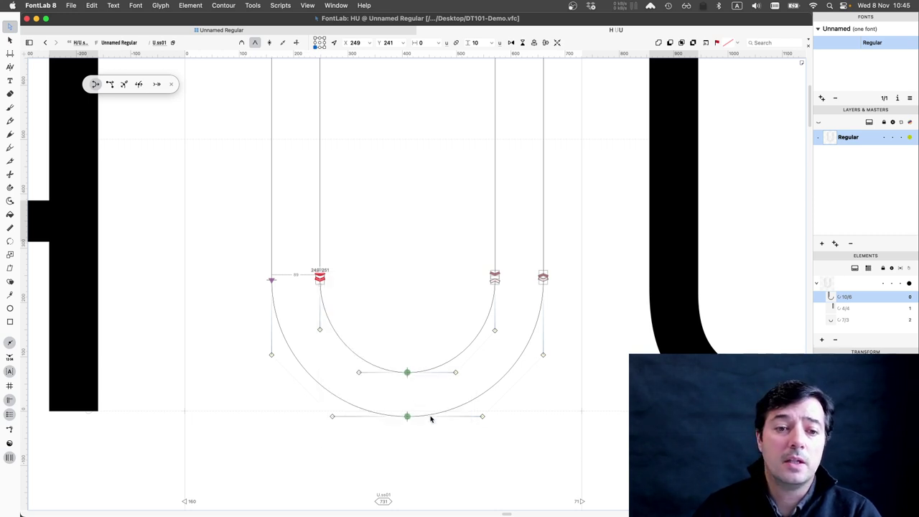
pyautogui.click(321, 277)
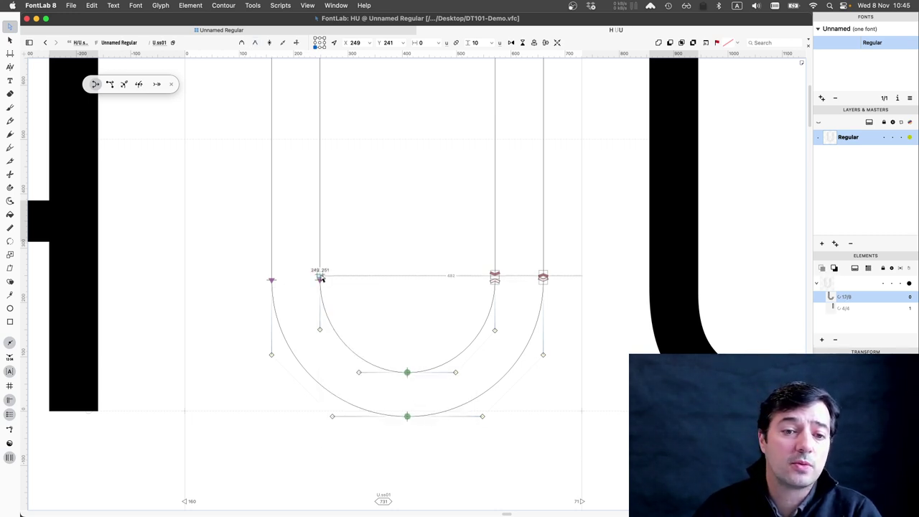
pyautogui.press('BackSpace')
pyautogui.moveTo(320, 278); pyautogui.dragTo(321, 279)
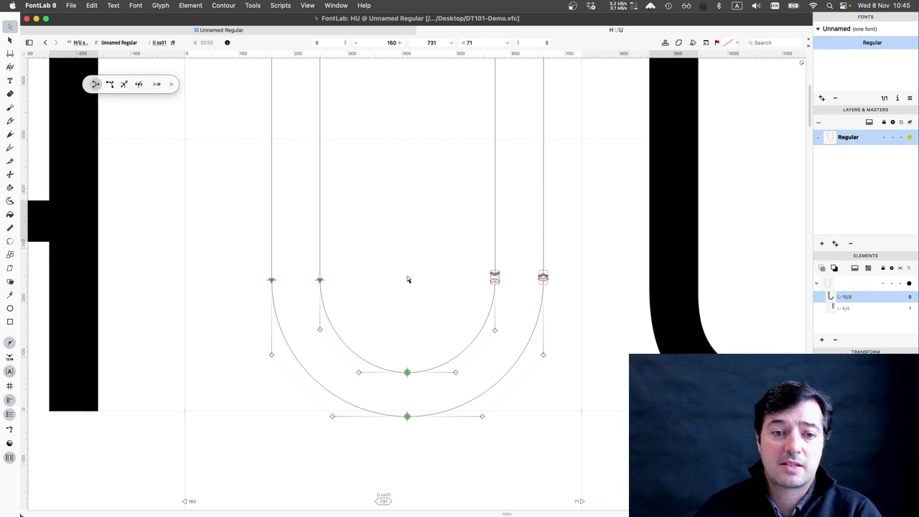
# - Join both sides of the right stem to the curve and delete the extra nodes at X 571 and X 660, Y 251
pyautogui.moveTo(486, 269); pyautogui.dragTo(550, 294)
pyautogui.press('super+j')
pyautogui.press('super+j')
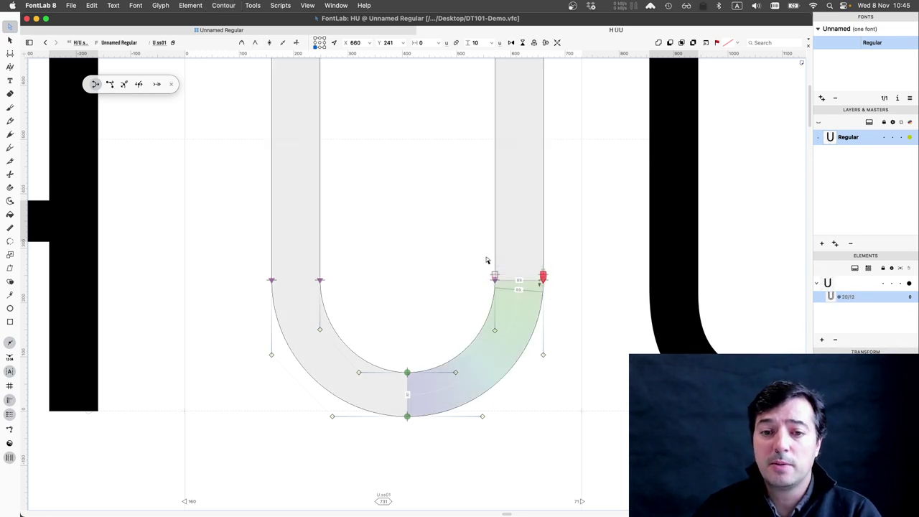
pyautogui.moveTo(477, 257); pyautogui.dragTo(550, 277)
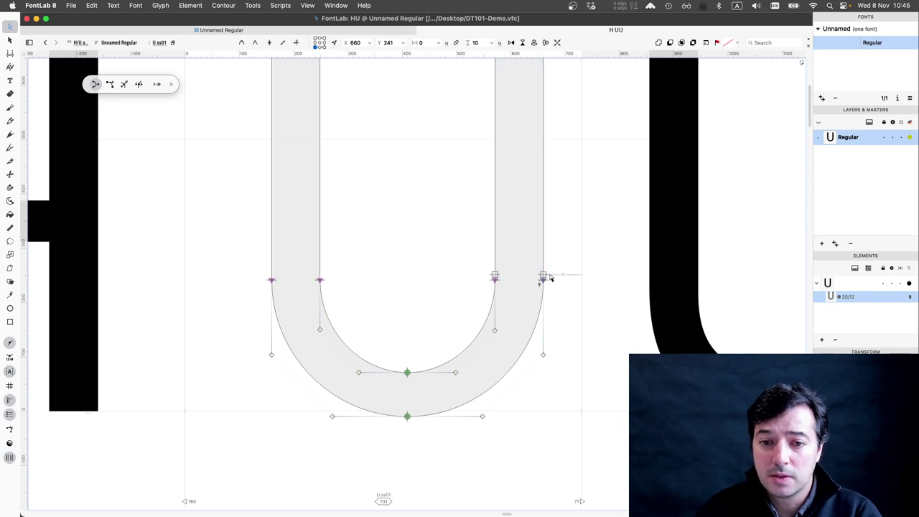
pyautogui.click(542, 276)
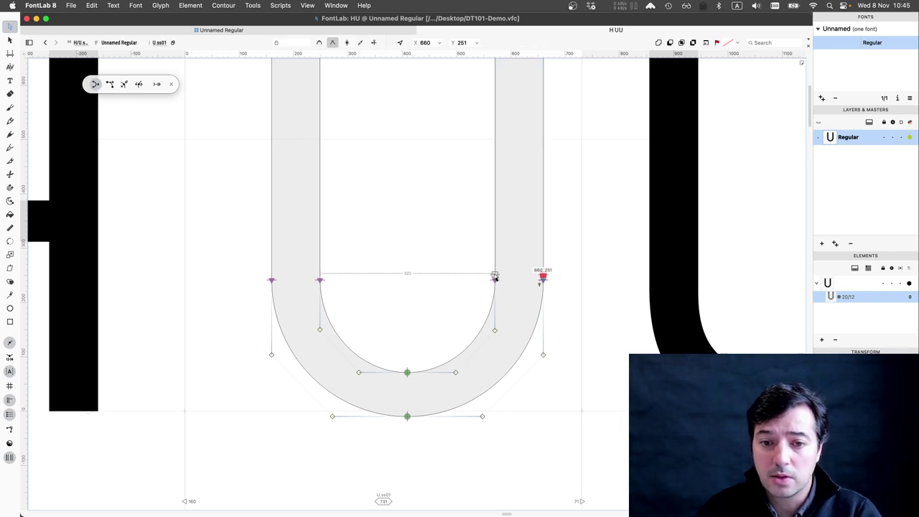
pyautogui.keyDown('shift'); pyautogui.click(495, 278); pyautogui.keyUp('shift')
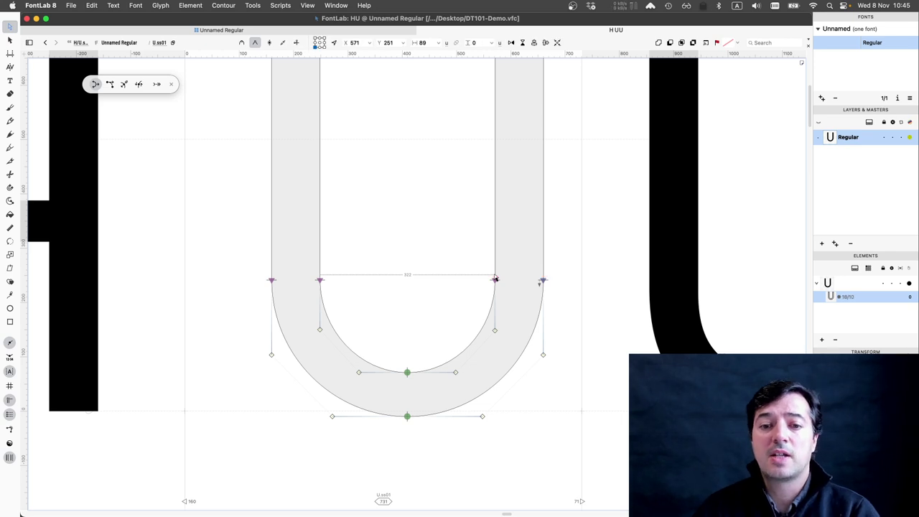
pyautogui.scroll(-5, 495, 278)
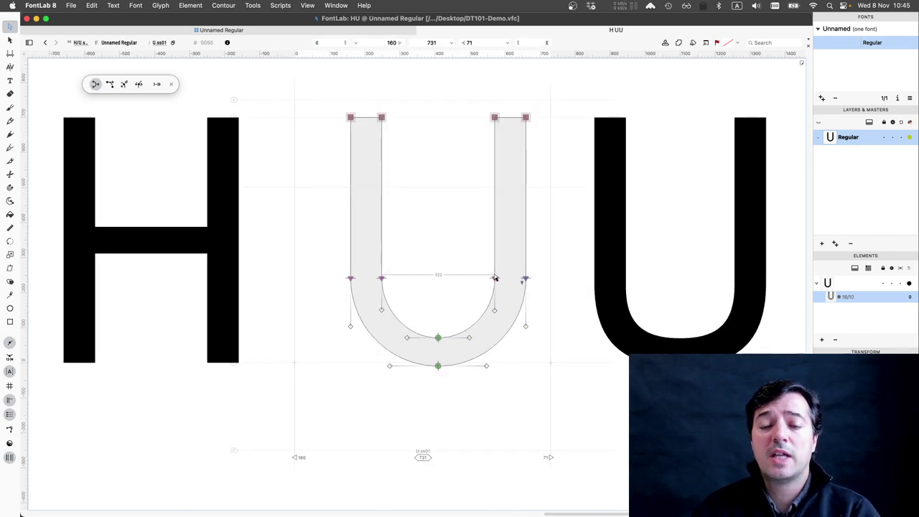
pyautogui.scroll(1, 494, 277)
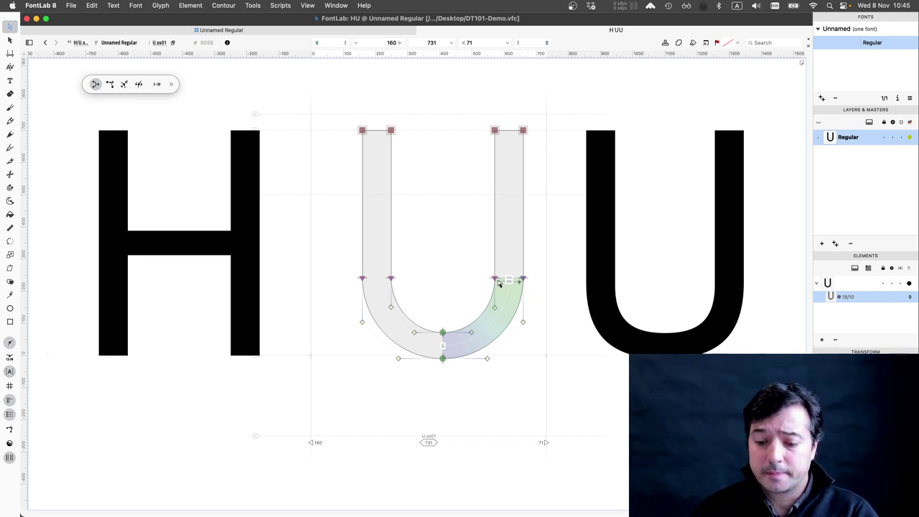
pyautogui.press('super+Tab')
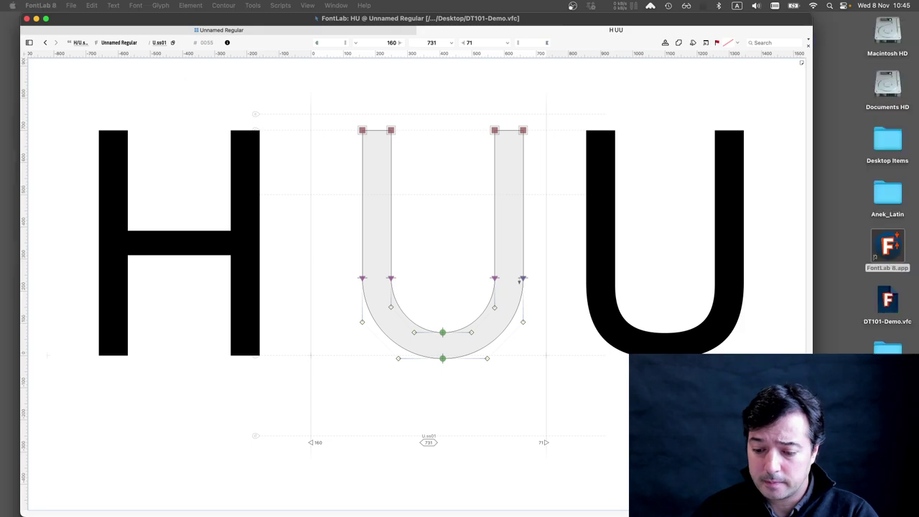